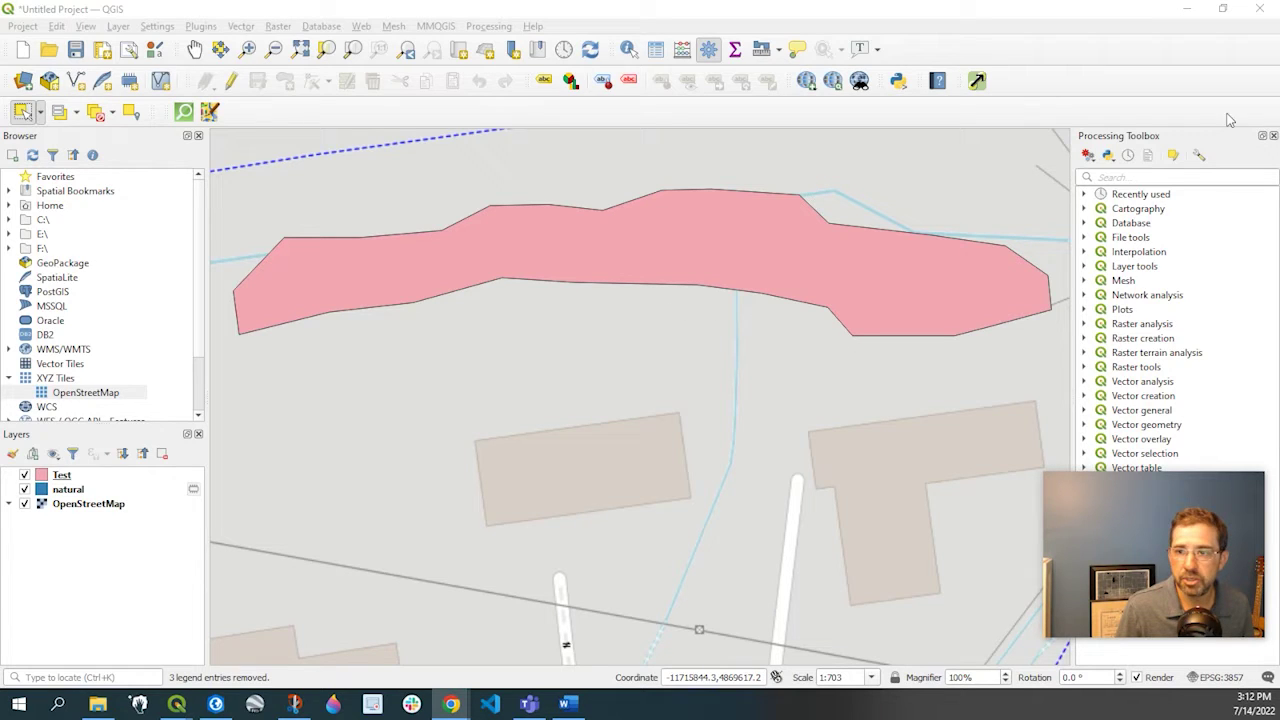
# Step: Find Smooth with a 'smo' search and set Iterations to 5 on Test, with temporary output
pyautogui.click(1138, 178)
pyautogui.write('smooth')
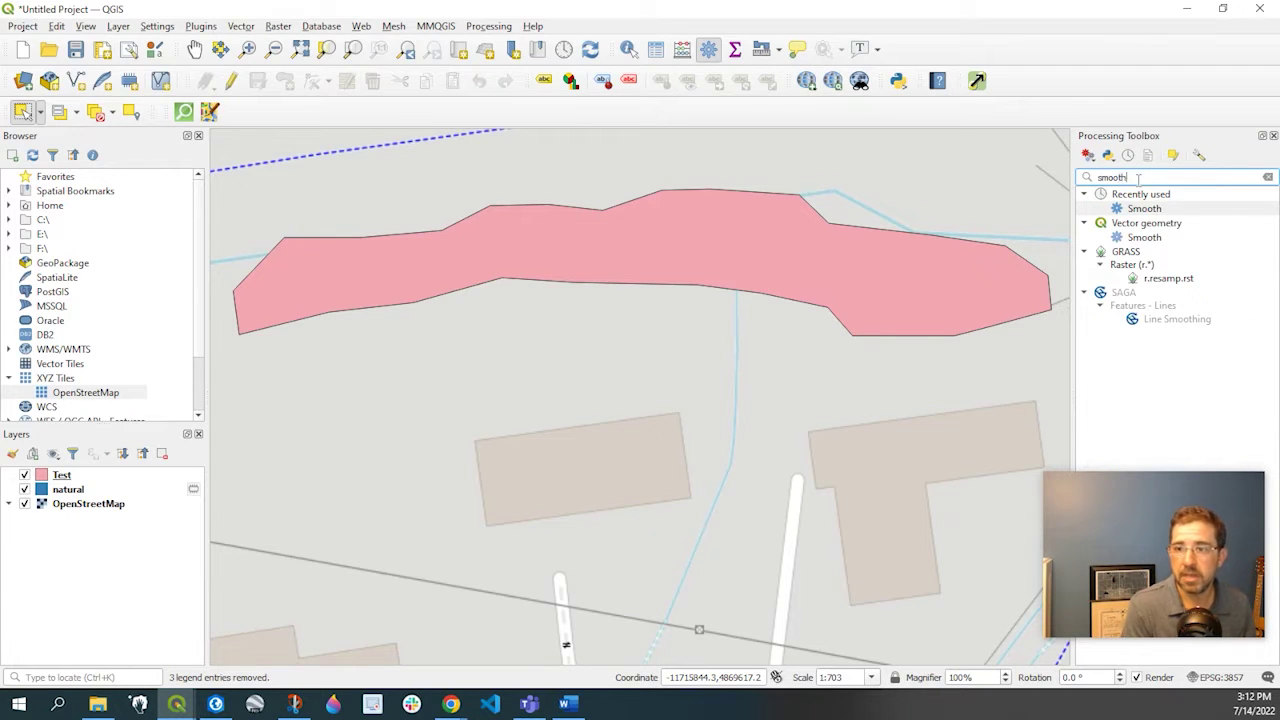
pyautogui.doubleClick(1136, 240)
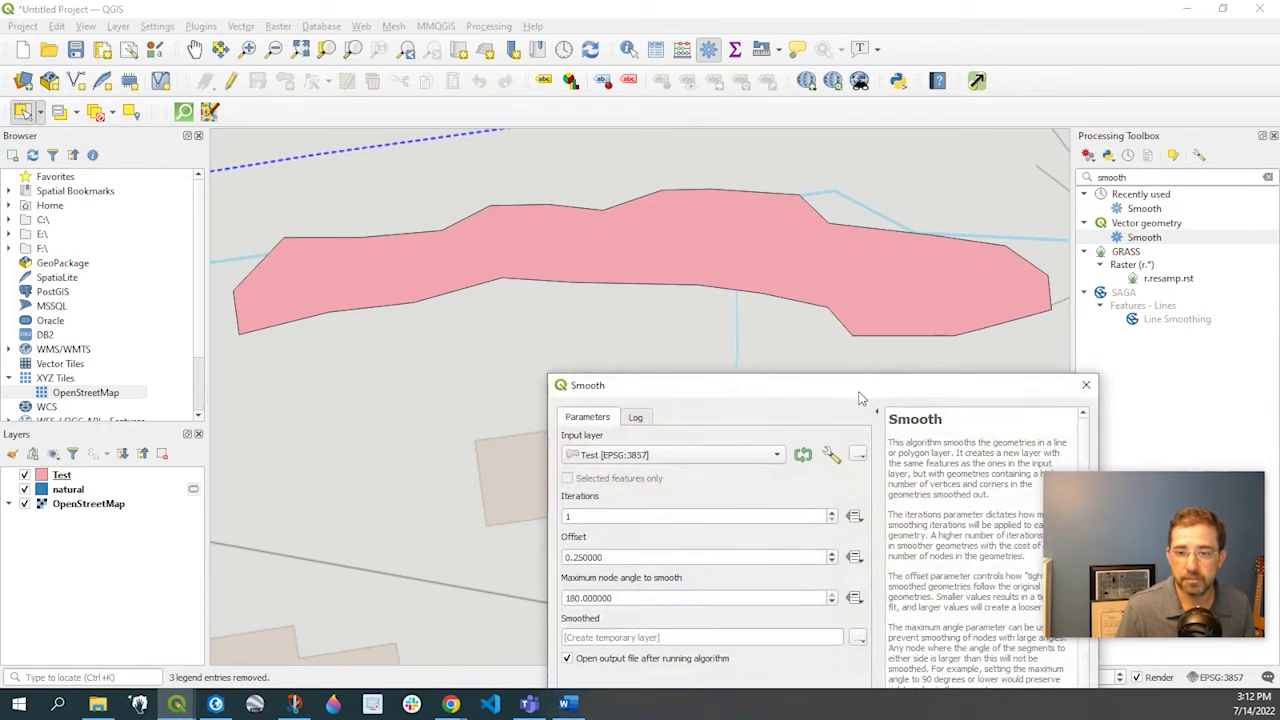
pyautogui.moveTo(860, 392); pyautogui.dragTo(687, 260)
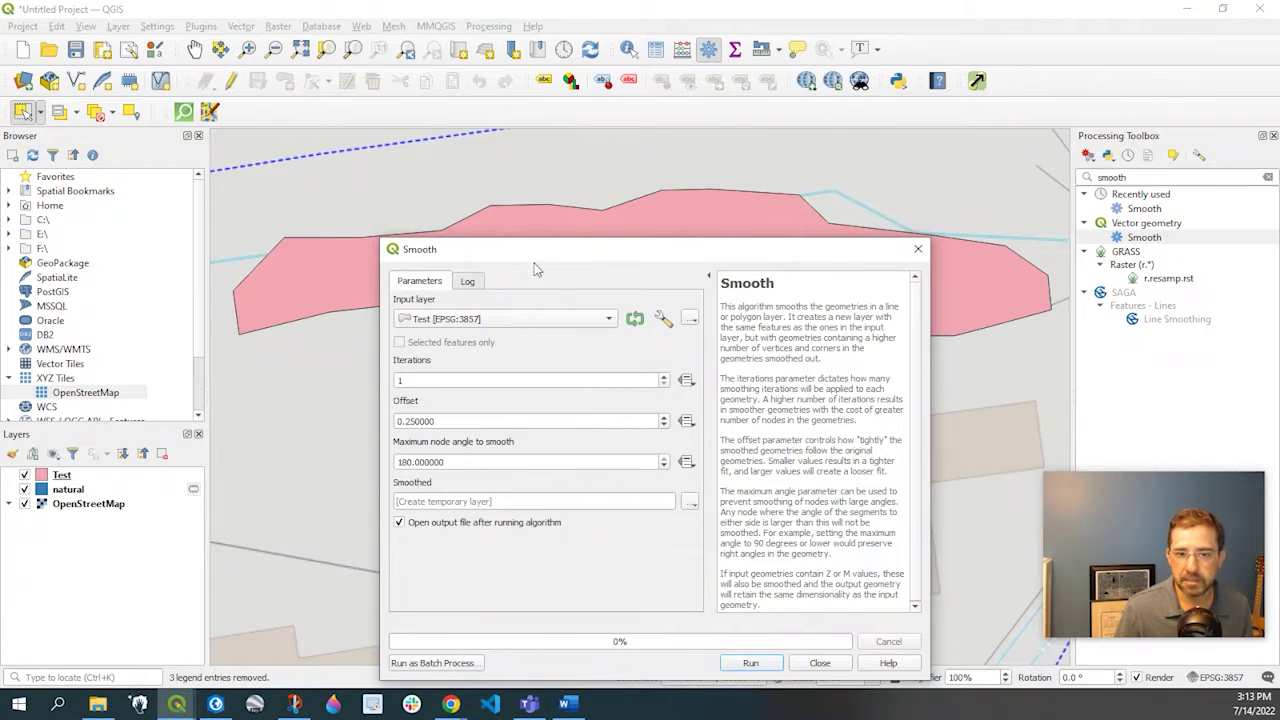
pyautogui.moveTo(537, 254); pyautogui.dragTo(573, 228)
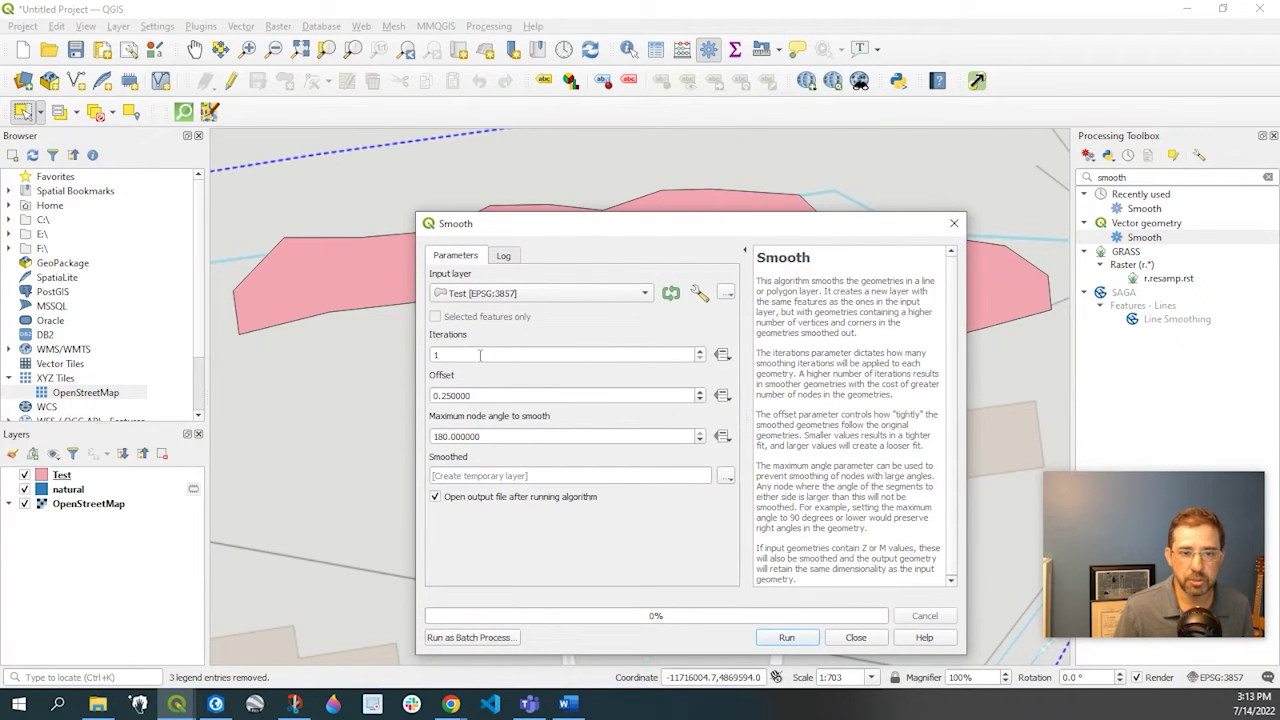
pyautogui.moveTo(480, 355); pyautogui.dragTo(383, 355)
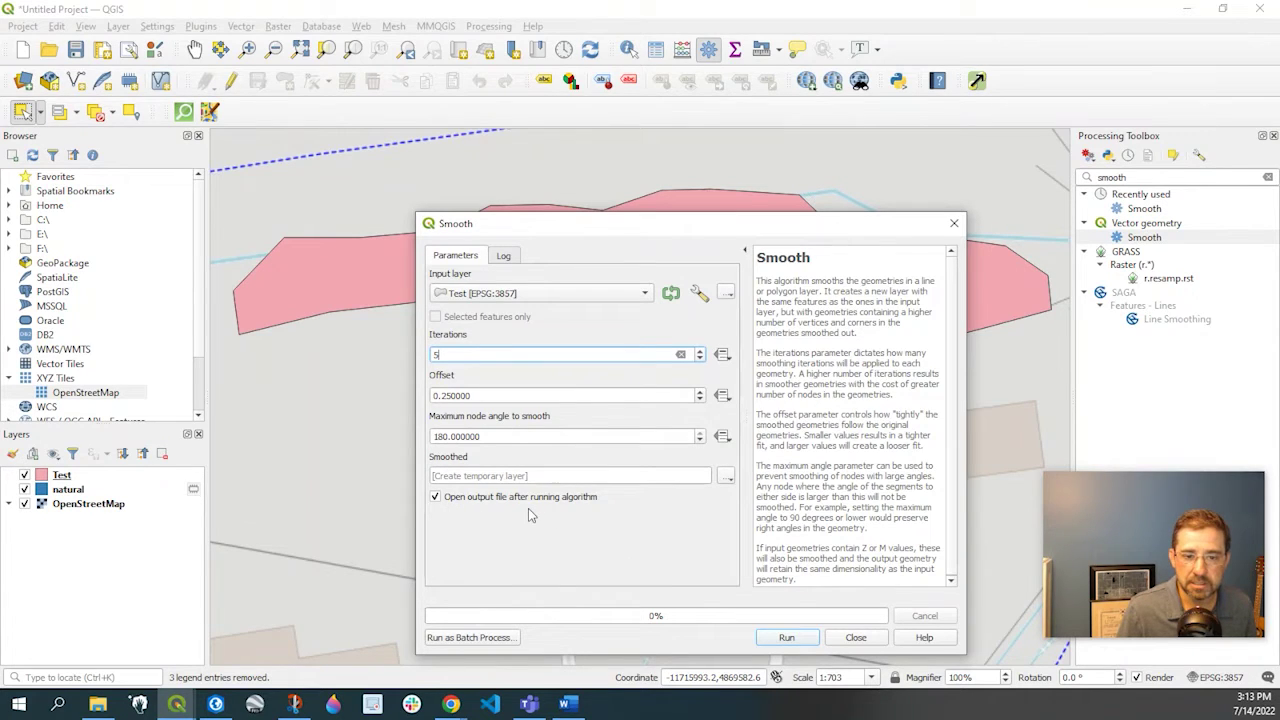
pyautogui.click(727, 478)
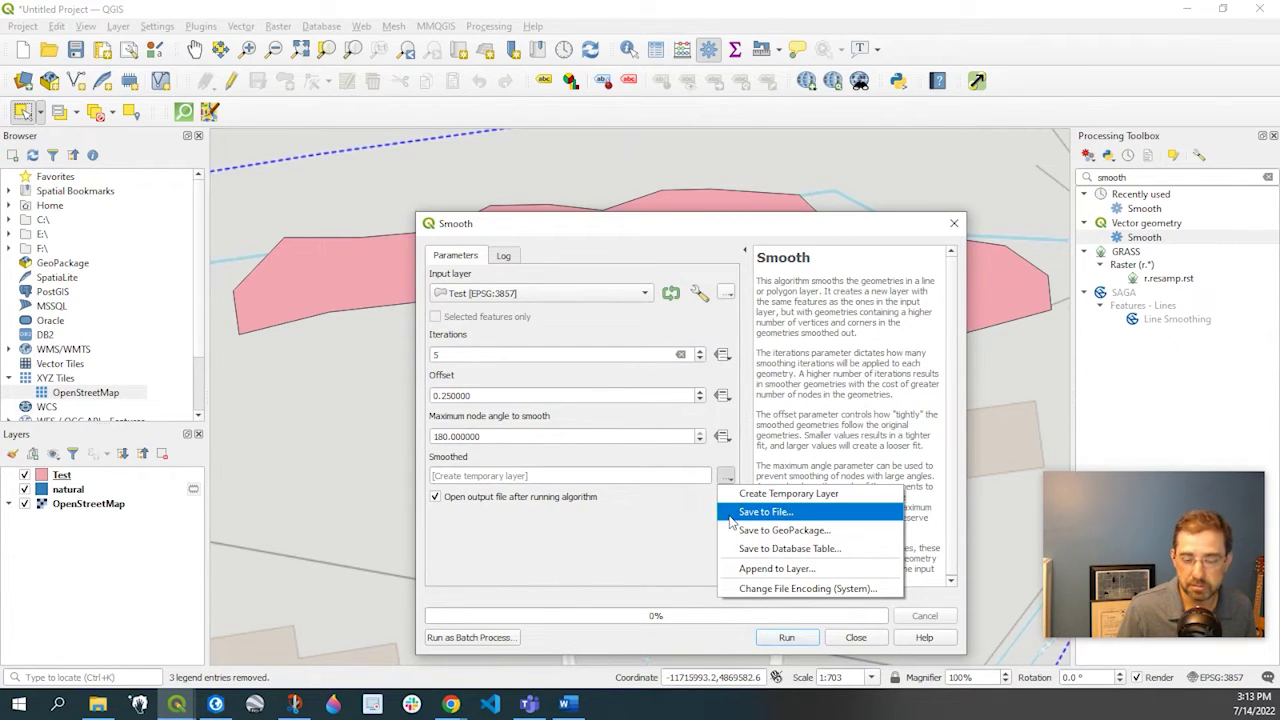
# Step: Run the 5-iteration Smooth on Test and inspect the rounded-corner result
pyautogui.click(650, 516)
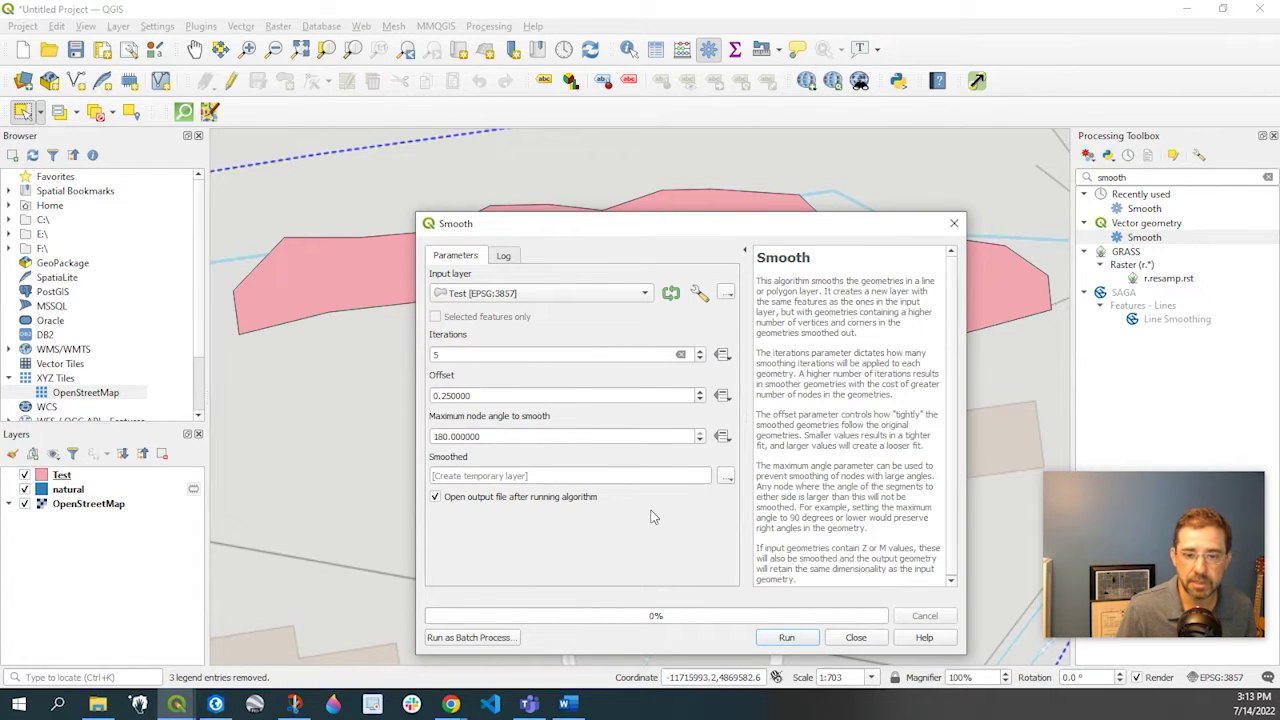
pyautogui.click(800, 640)
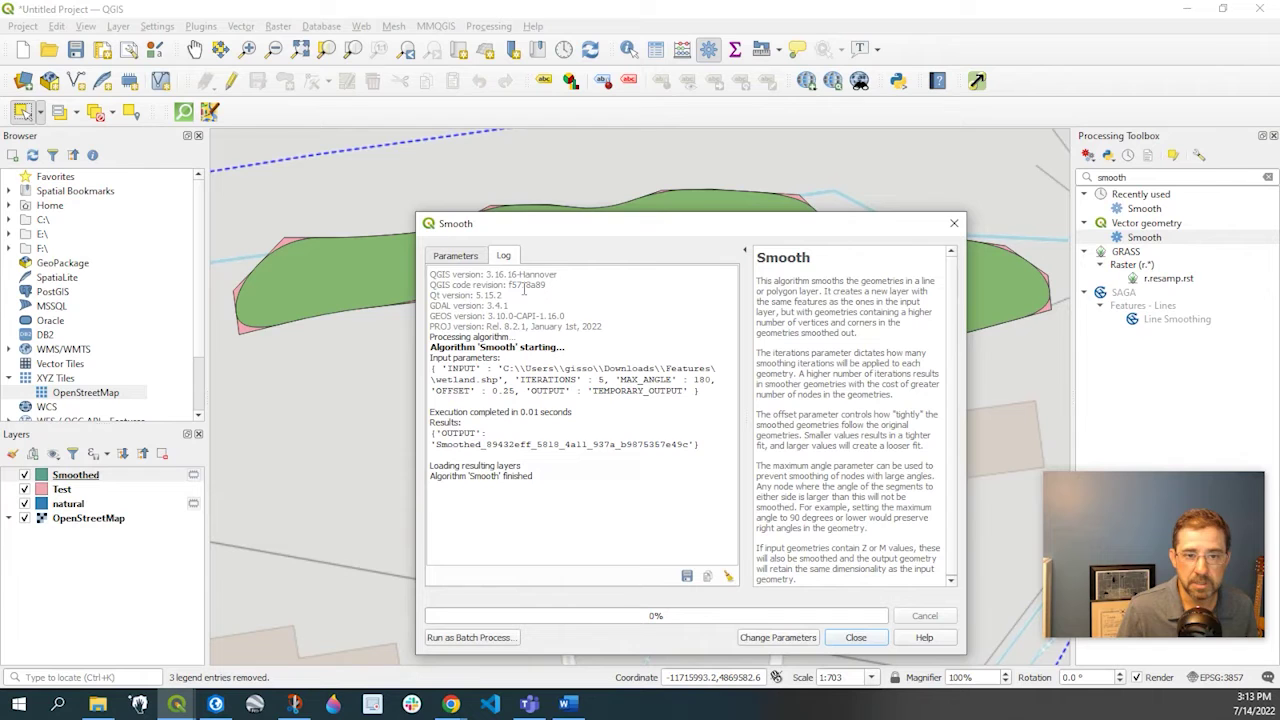
pyautogui.moveTo(561, 229); pyautogui.dragTo(483, 497)
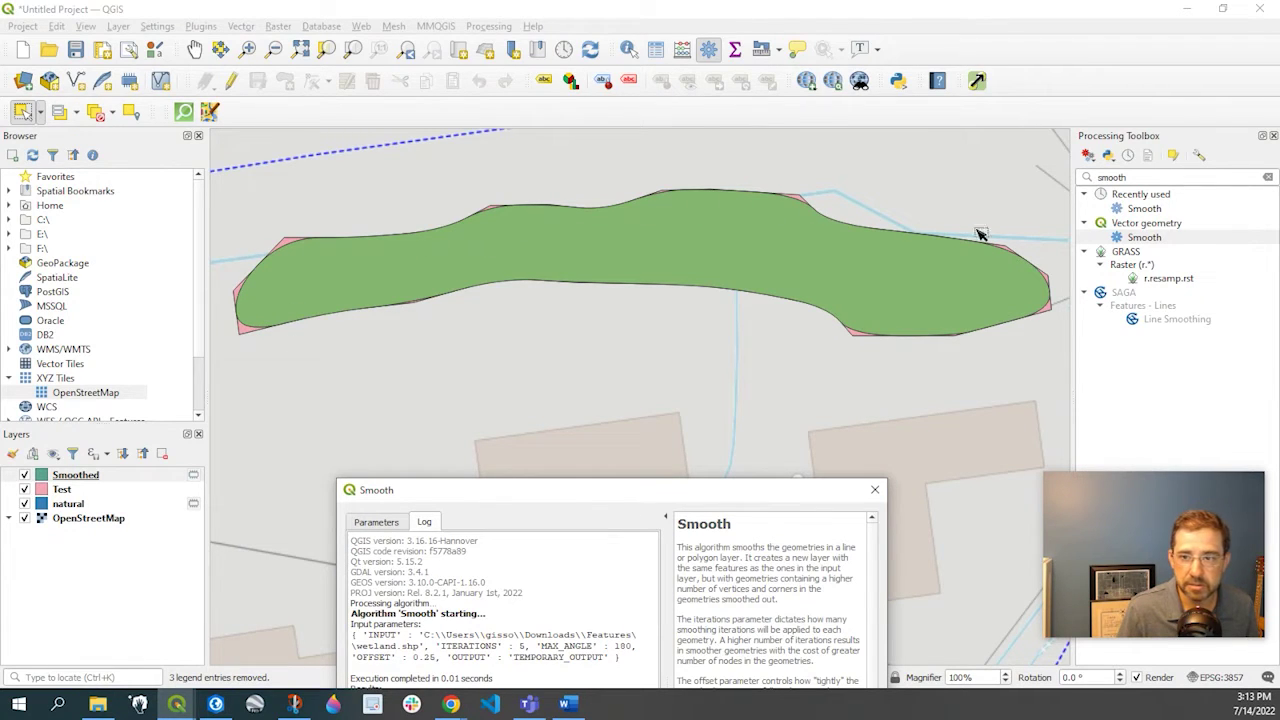
pyautogui.moveTo(617, 489); pyautogui.dragTo(652, 186)
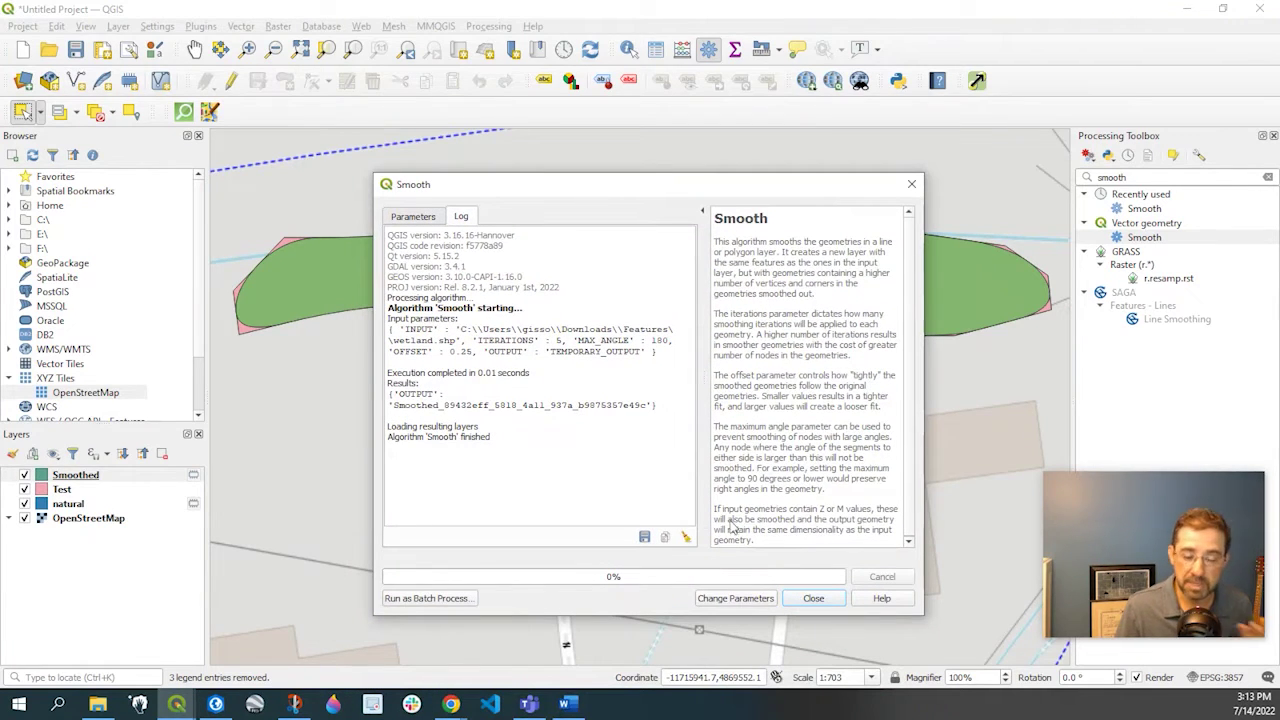
# Step: Rerun Smooth on Test with Iterations set to 7
pyautogui.click(742, 600)
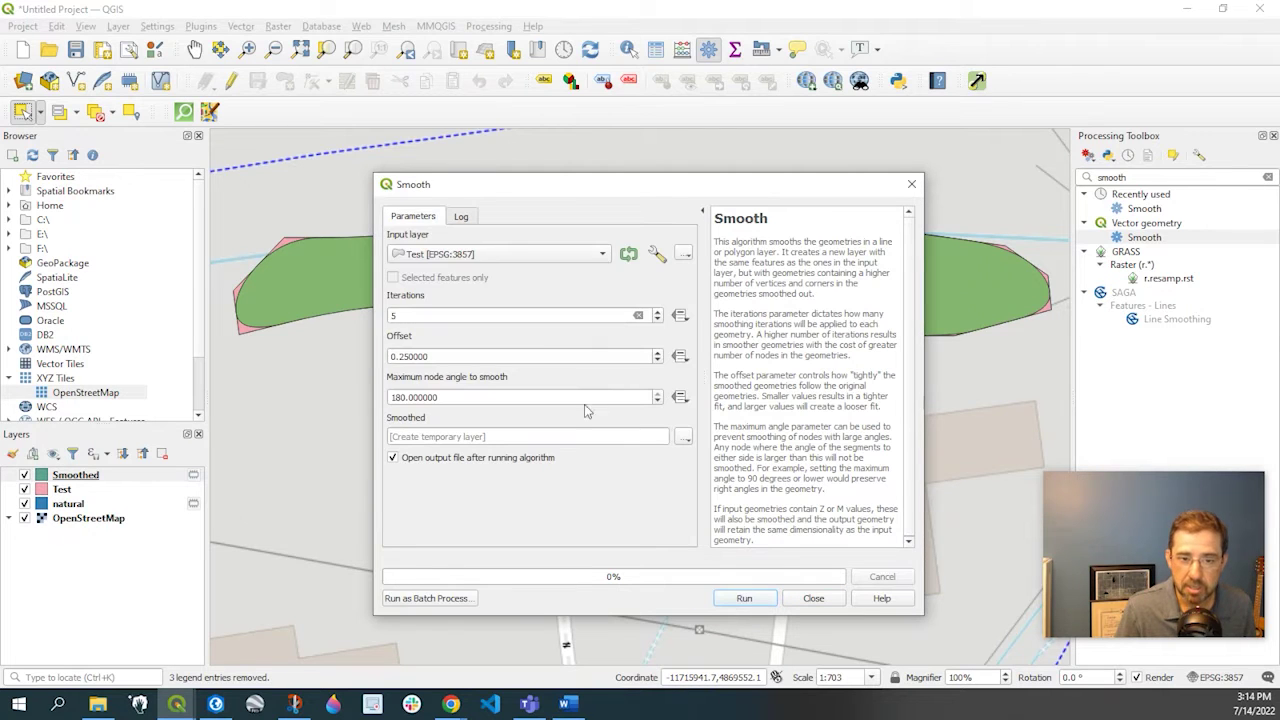
pyautogui.moveTo(440, 315); pyautogui.dragTo(349, 317)
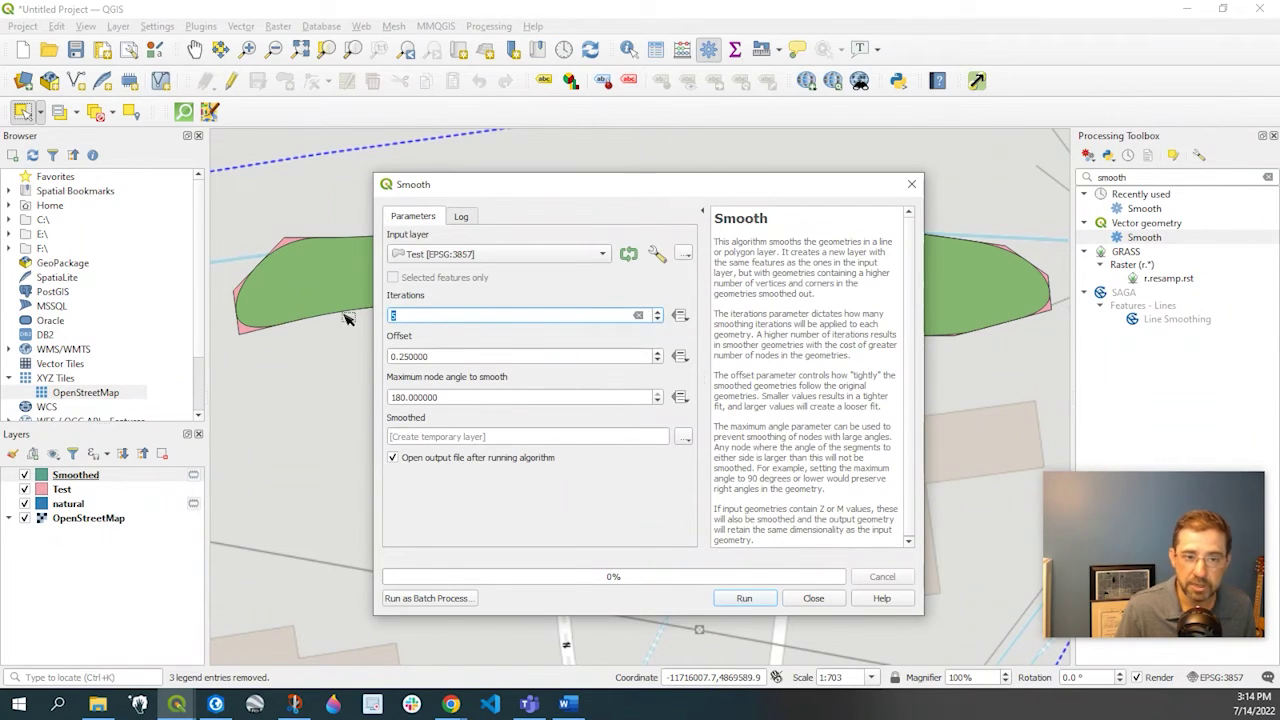
pyautogui.click(745, 598)
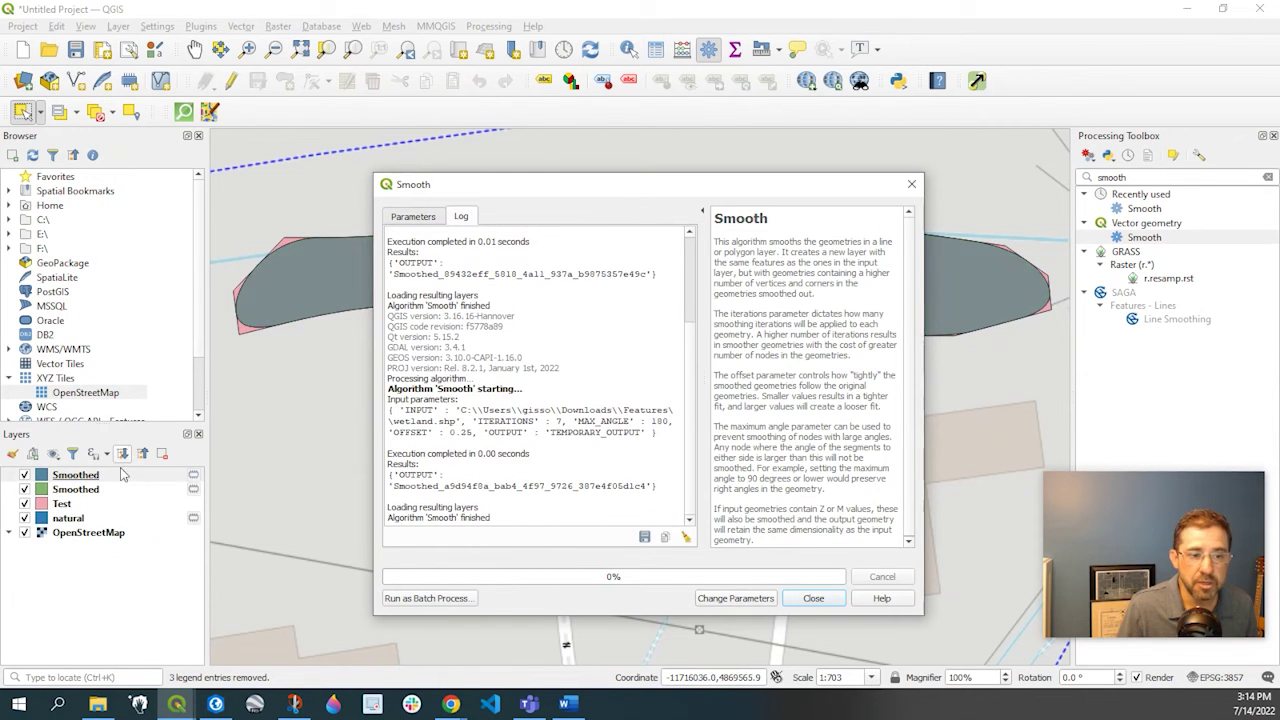
pyautogui.moveTo(509, 189); pyautogui.dragTo(471, 202)
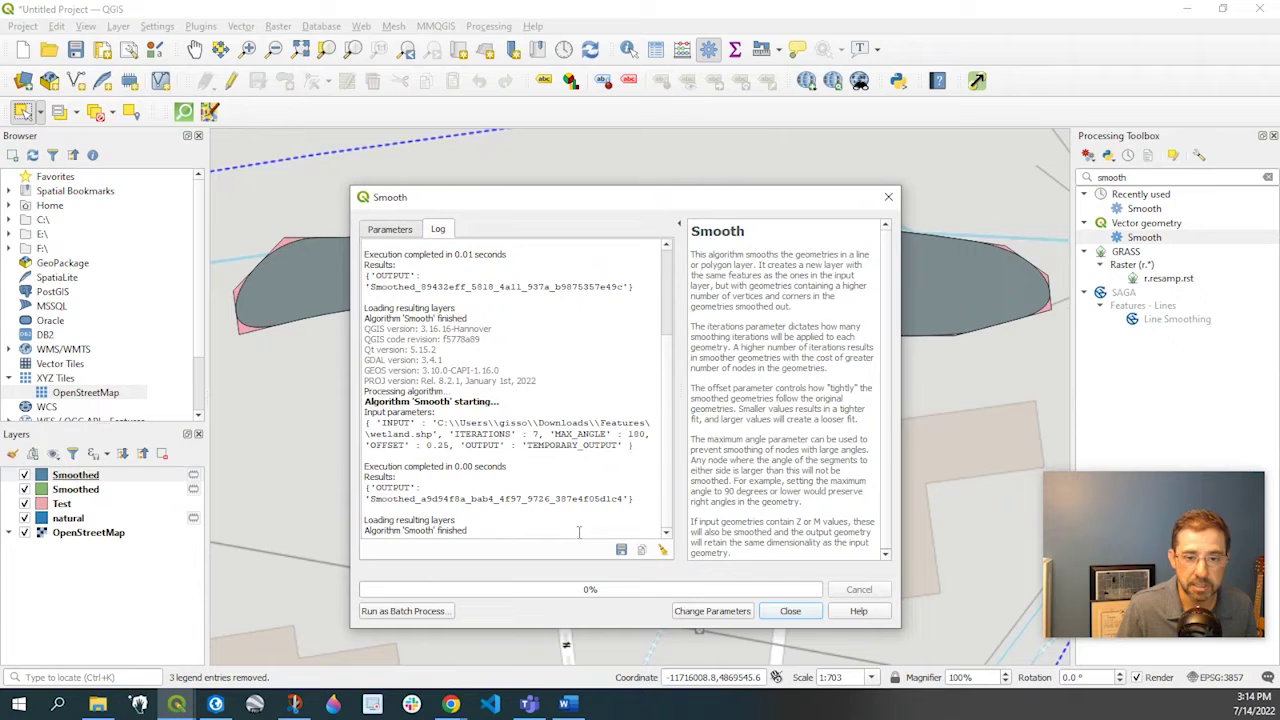
# Step: Rerun Smooth with a maximum node angle of 60 and view the brown result
pyautogui.click(712, 611)
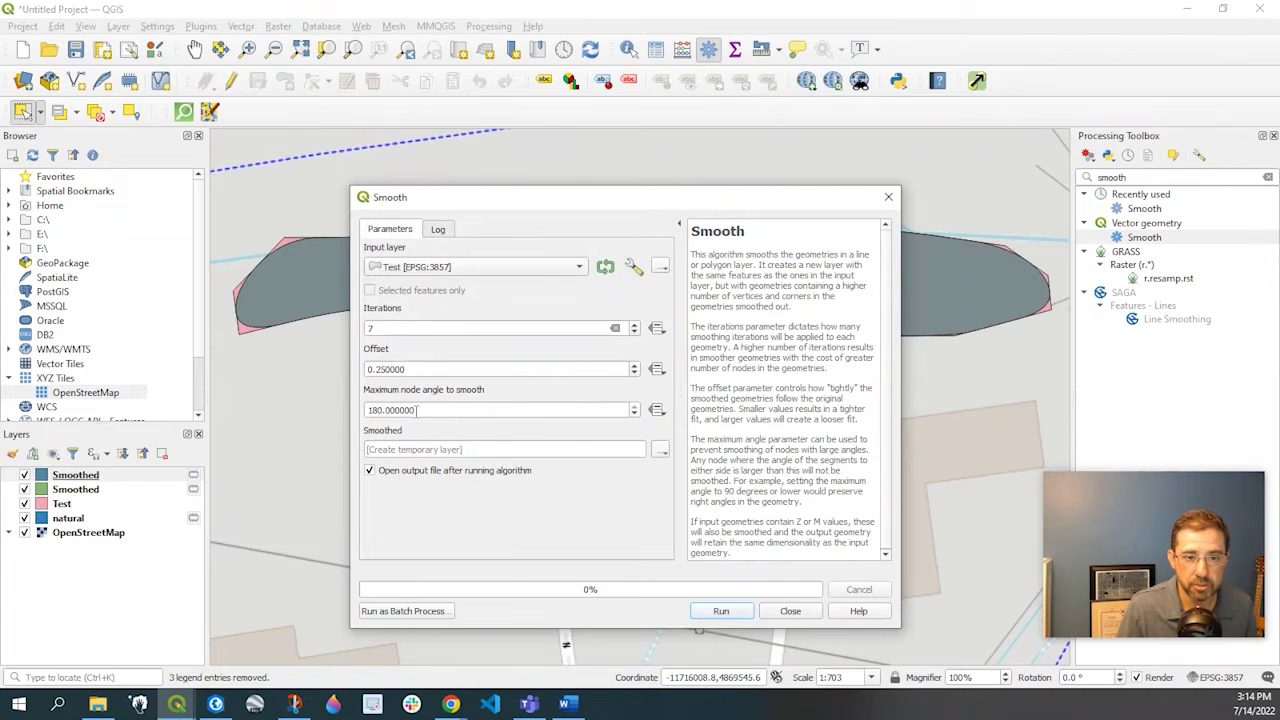
pyautogui.moveTo(417, 410); pyautogui.dragTo(230, 407)
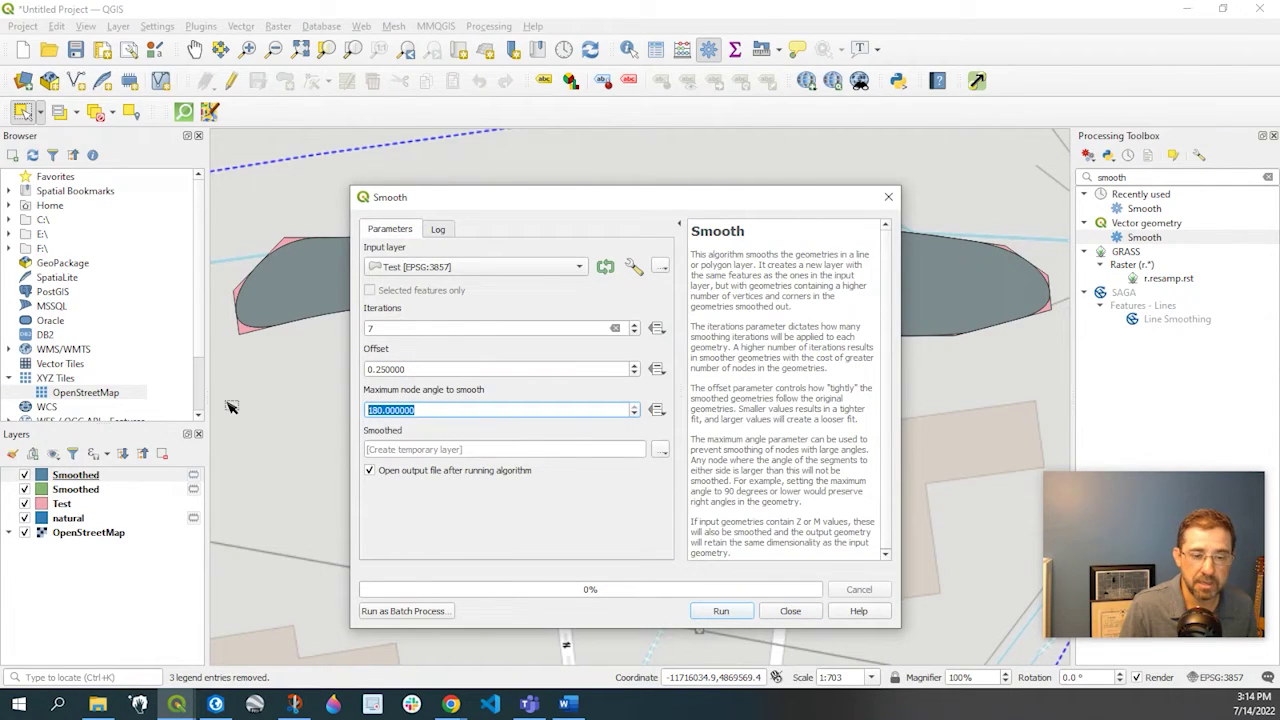
pyautogui.write('60')
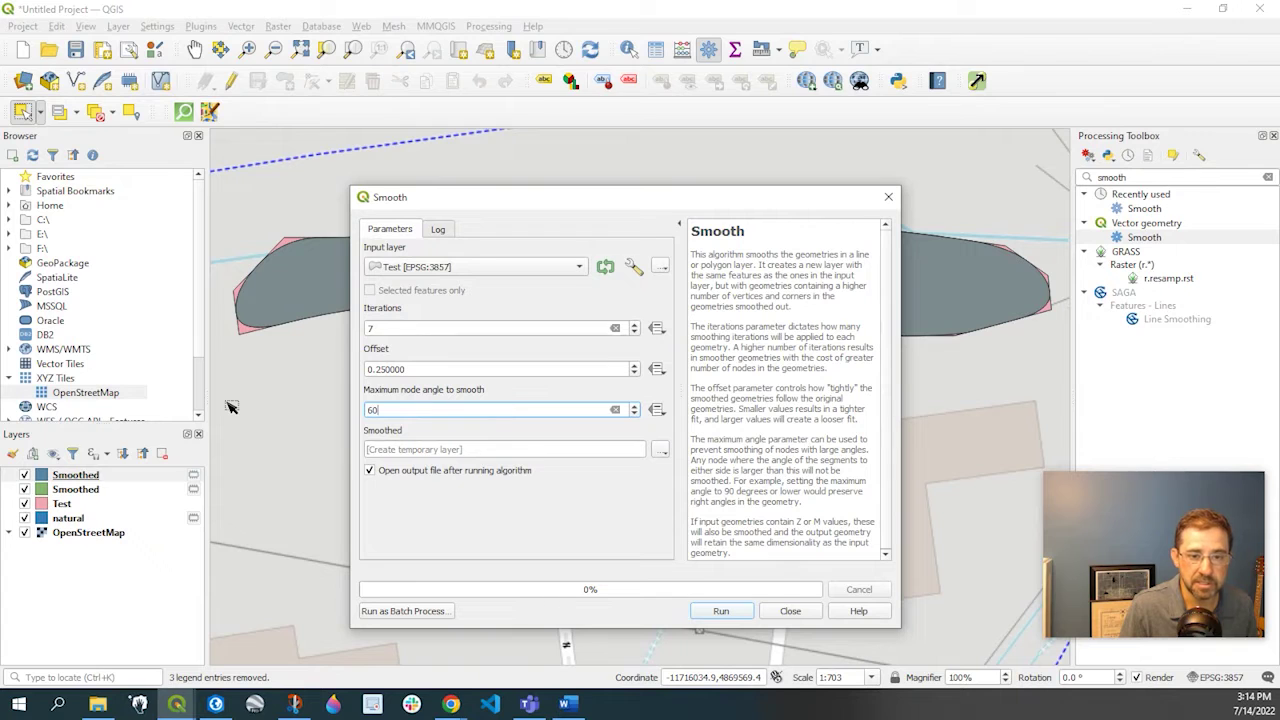
pyautogui.click(721, 611)
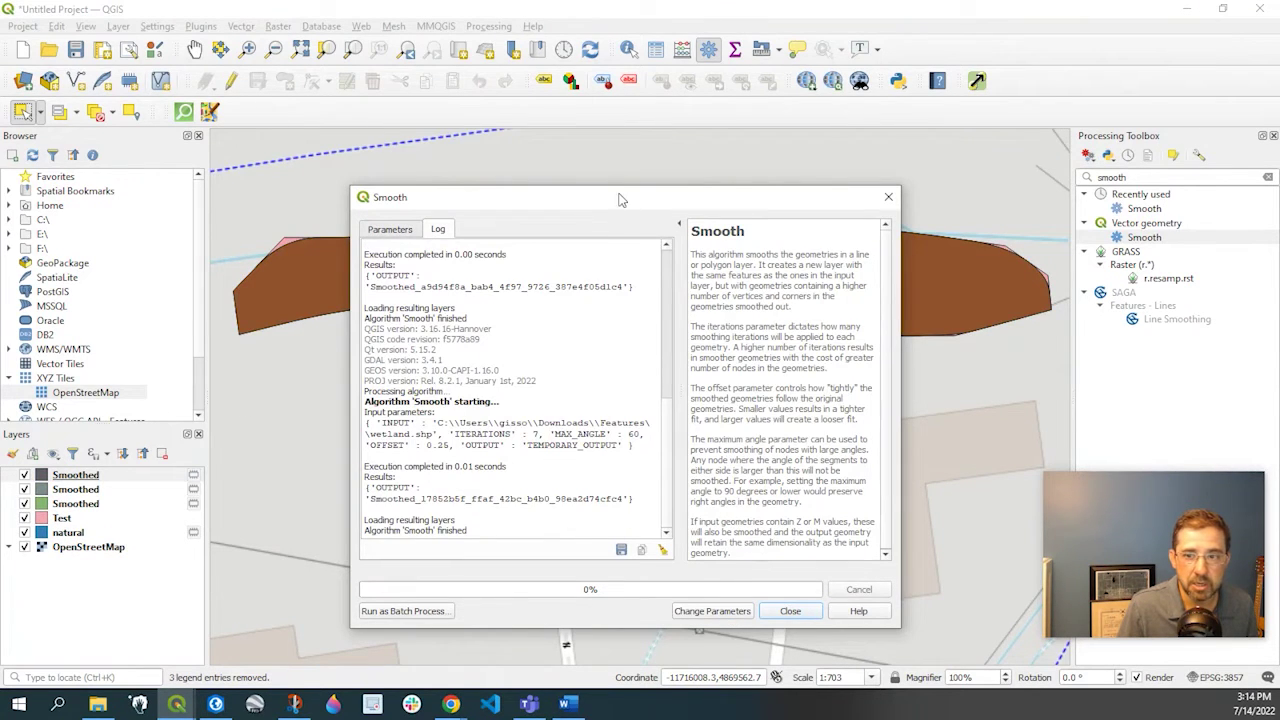
pyautogui.moveTo(620, 200); pyautogui.dragTo(608, 421)
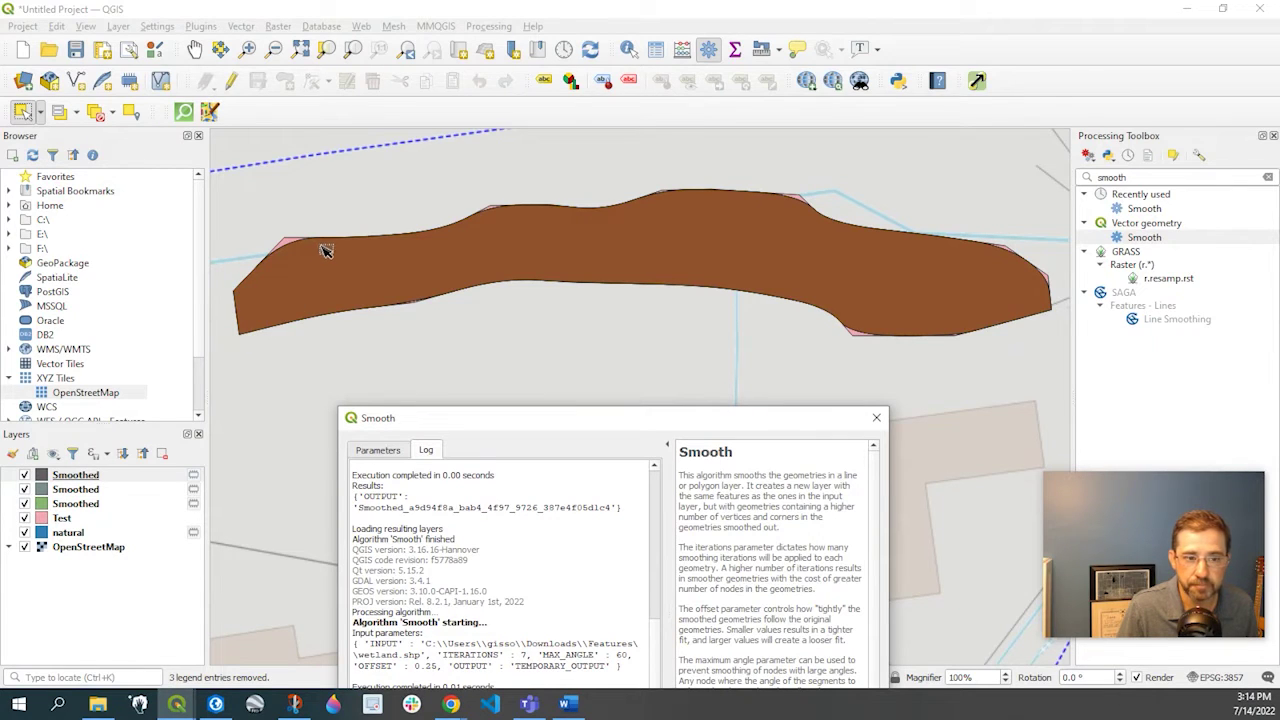
# Step: Zoom the map to the natural reservoir layer, closing in on its lower shoreline
pyautogui.click(876, 419)
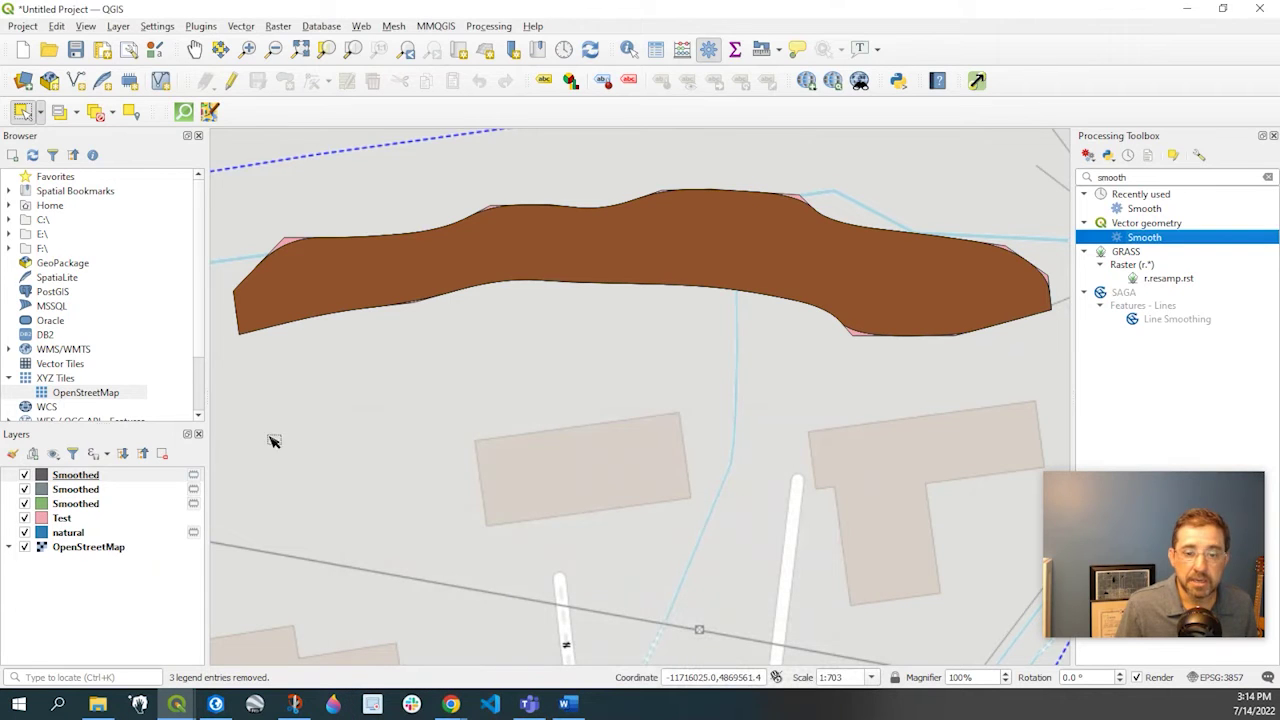
pyautogui.rightClick(75, 532)
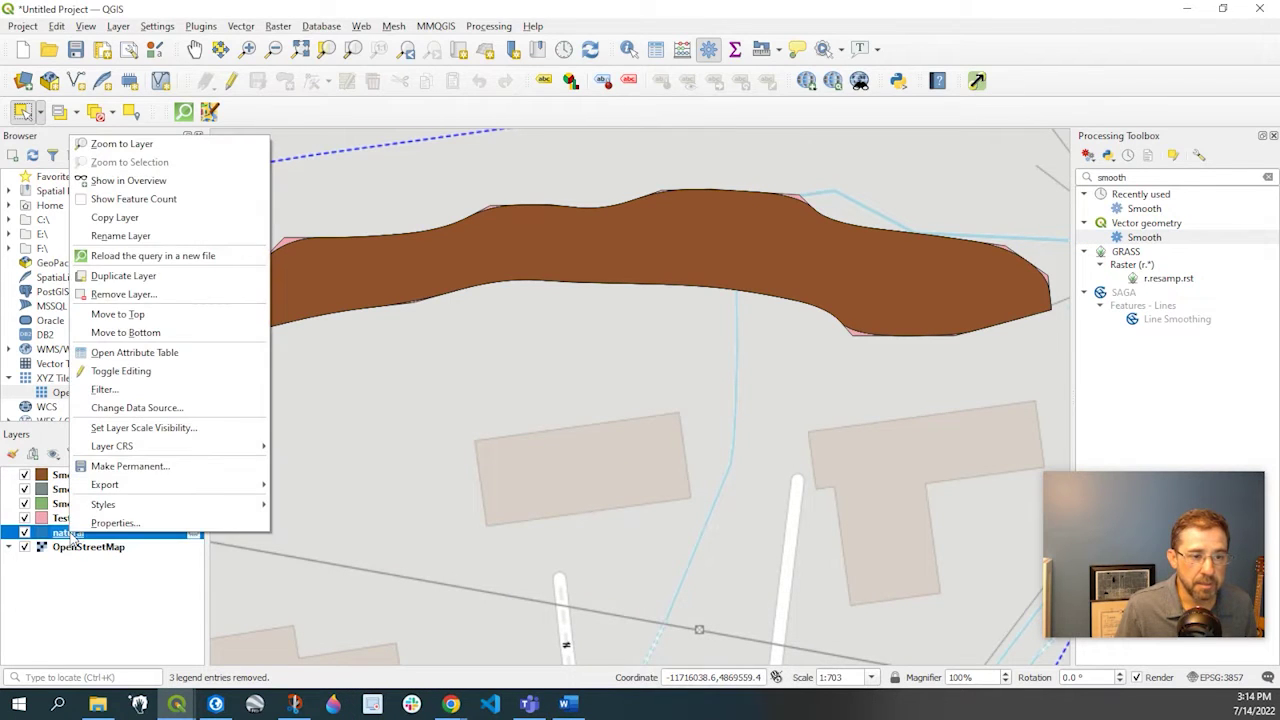
pyautogui.click(146, 149)
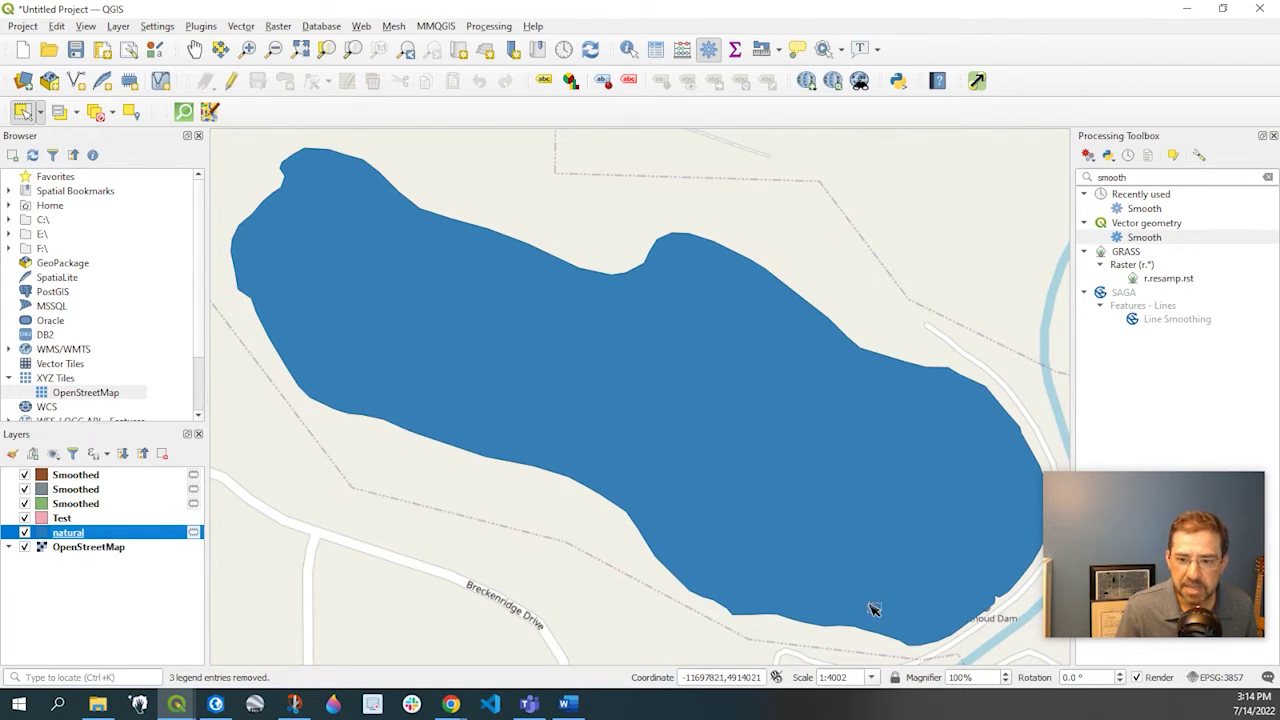
pyautogui.scroll(2, 748, 612)
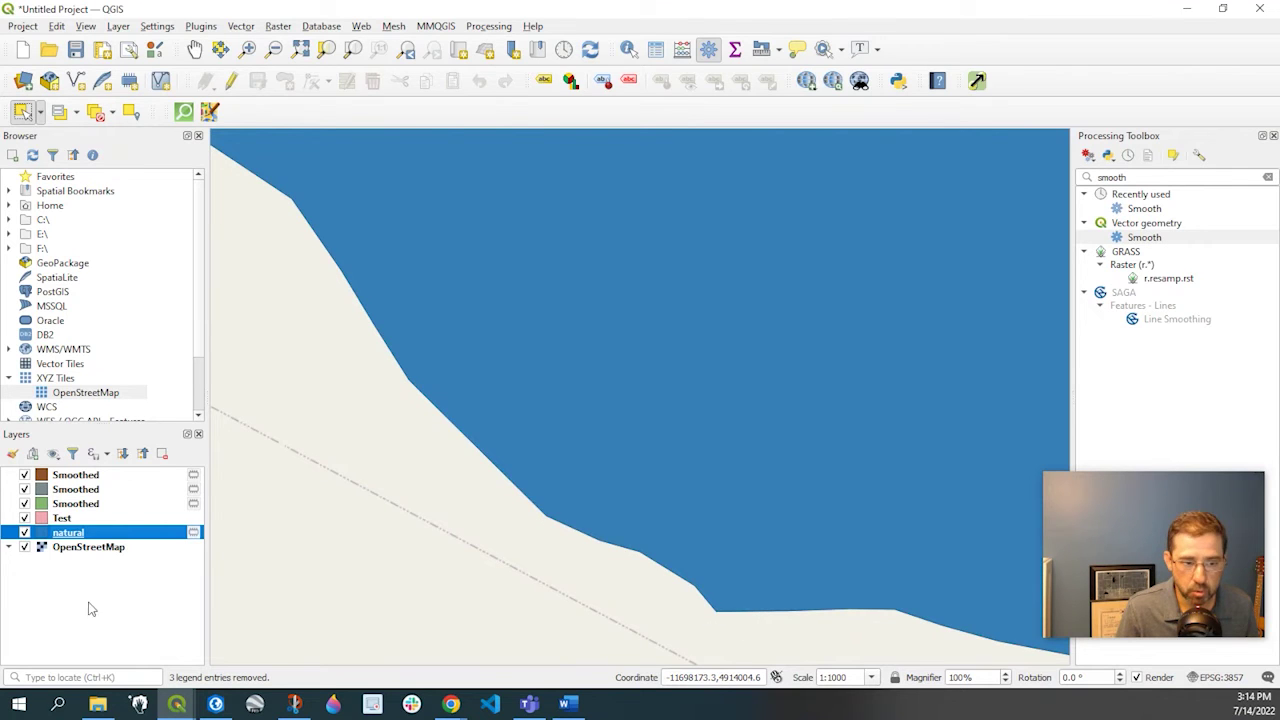
# Step: Run Smooth on the natural reservoir layer with 10 iterations
pyautogui.doubleClick(1144, 239)
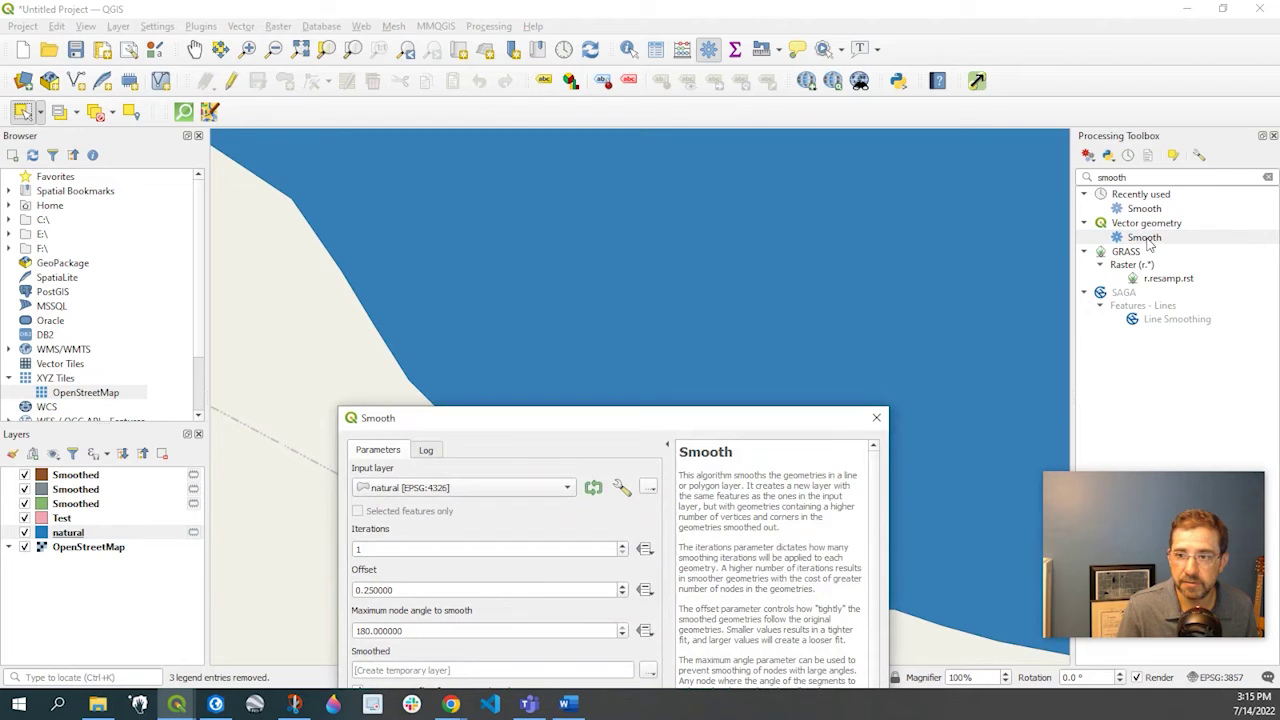
pyautogui.moveTo(688, 430); pyautogui.dragTo(659, 220)
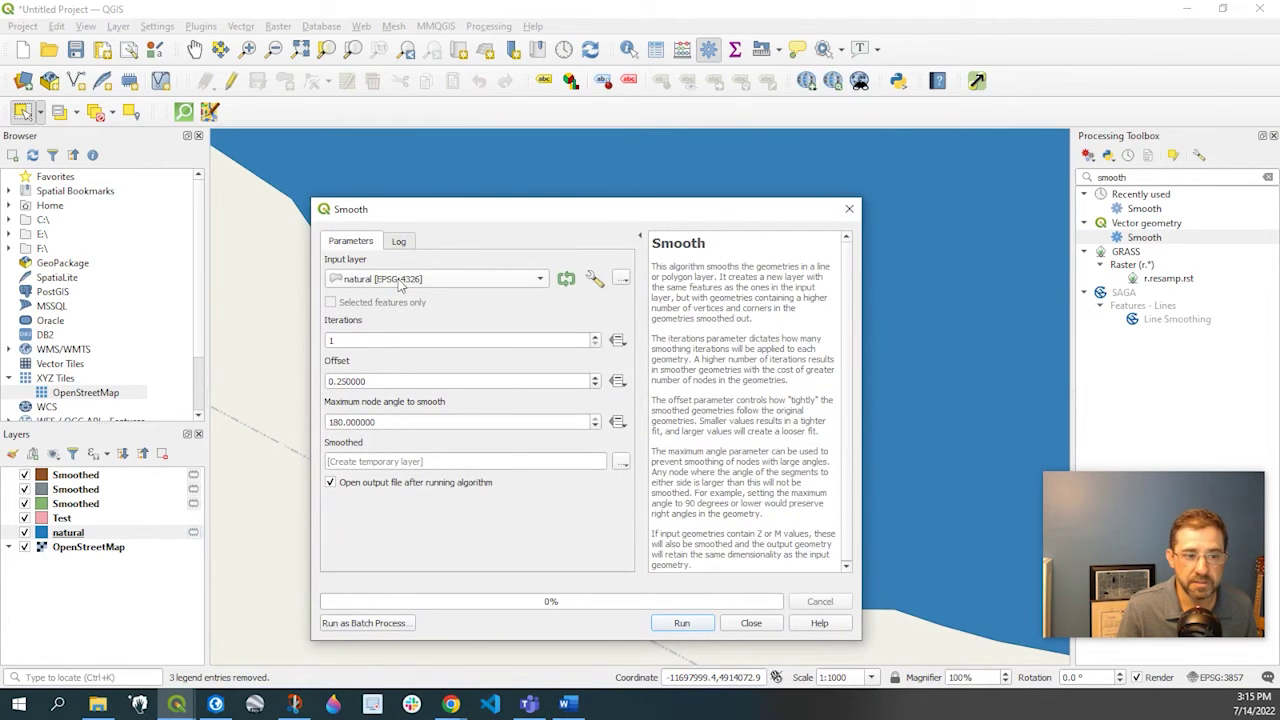
pyautogui.doubleClick(352, 342)
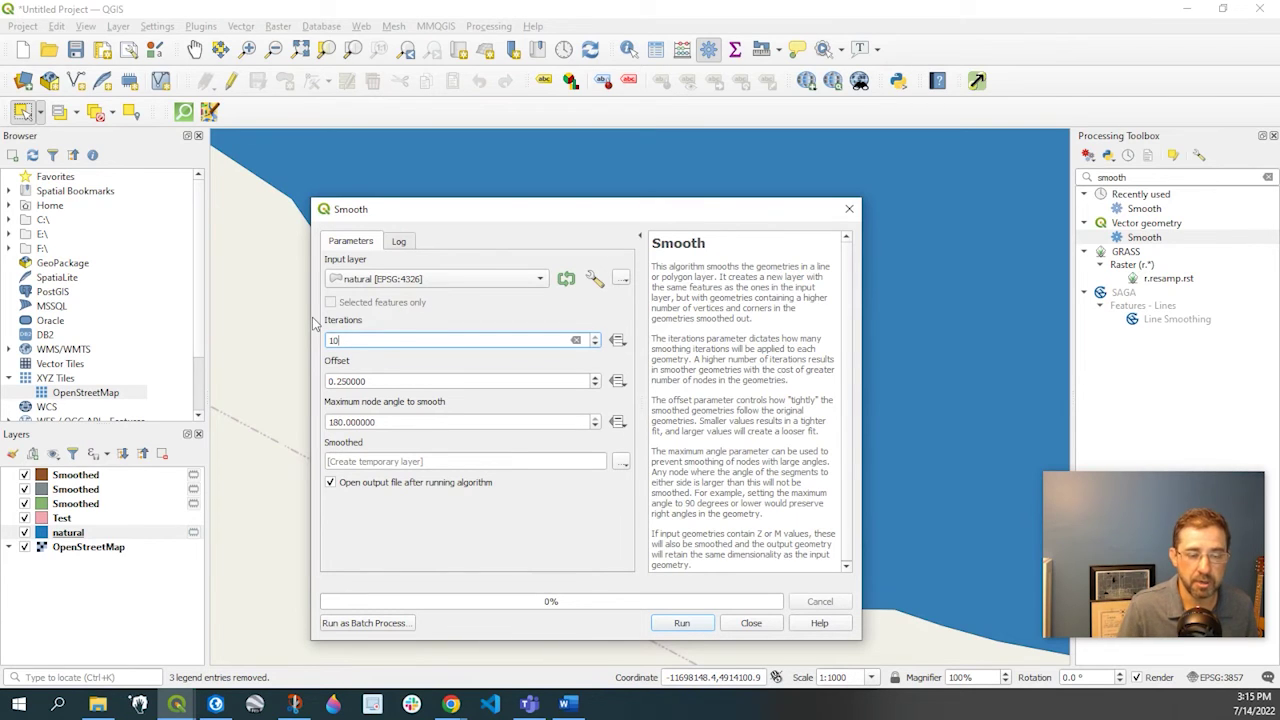
pyautogui.press('Tab')
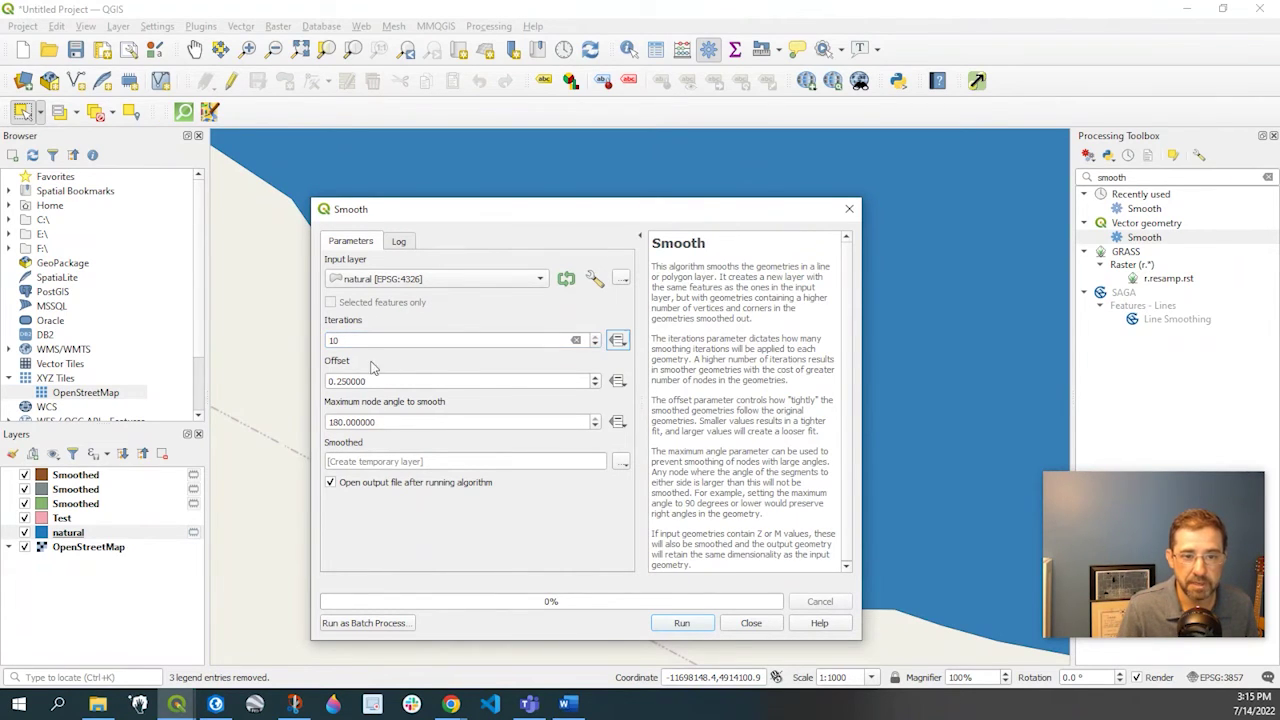
pyautogui.click(678, 623)
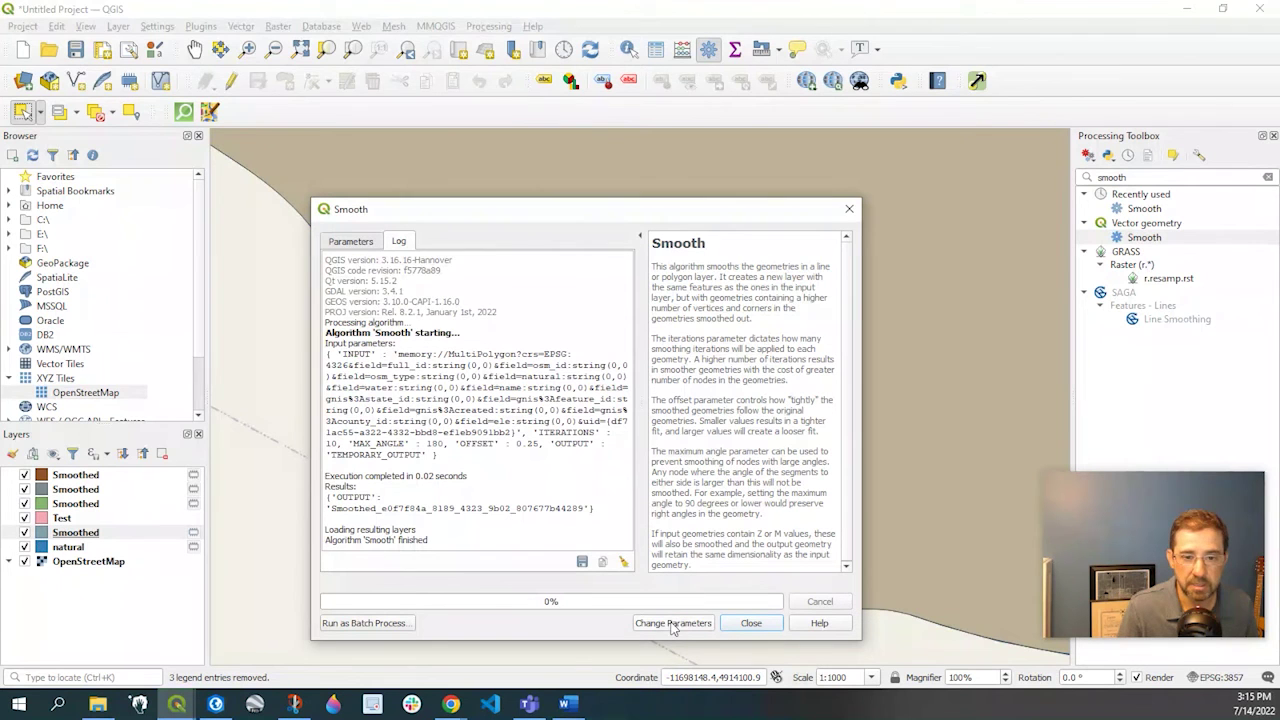
# Step: Hide the Test layer and the three earlier Smoothed layers
pyautogui.click(751, 626)
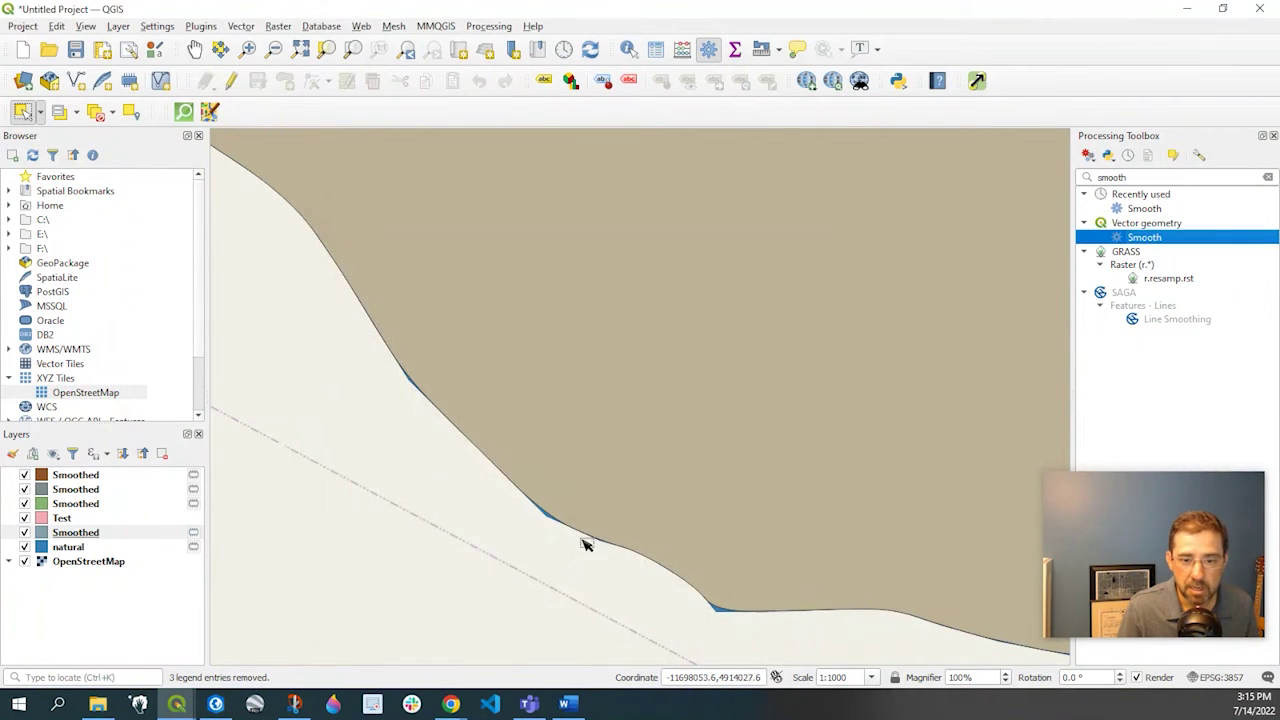
pyautogui.scroll(1, 727, 622)
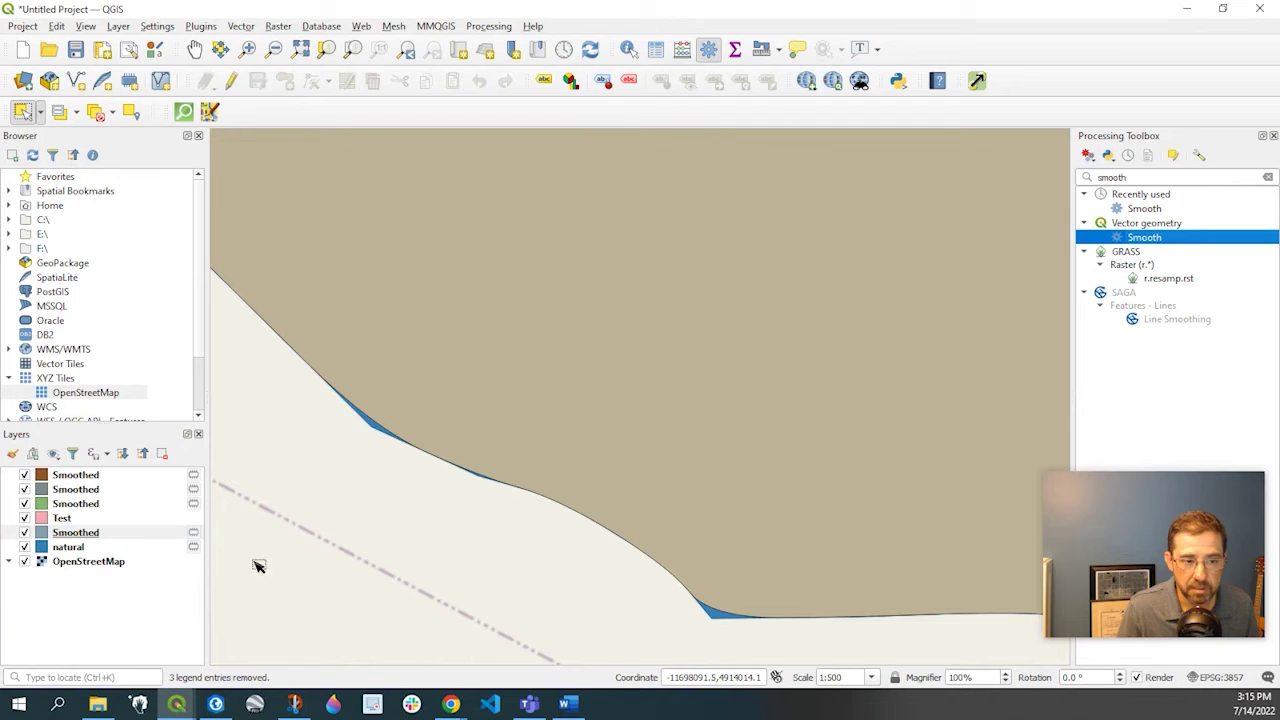
pyautogui.click(25, 518)
pyautogui.click(24, 504)
pyautogui.click(24, 489)
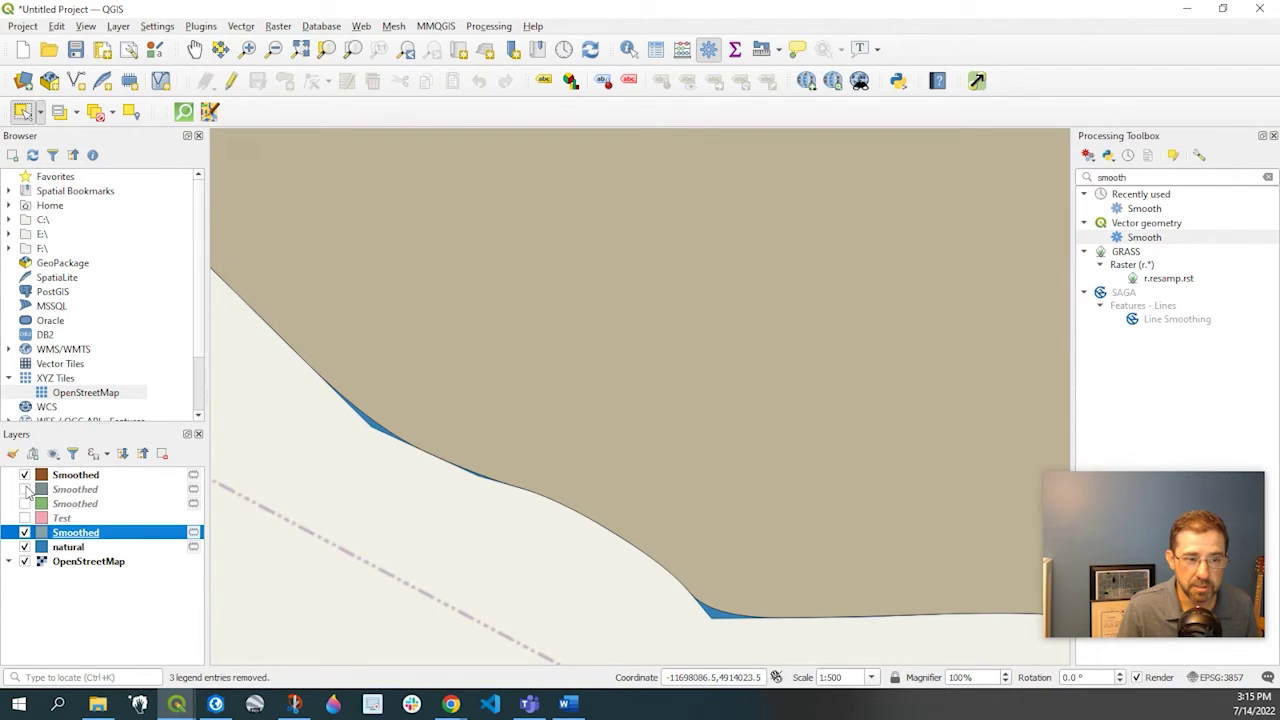
pyautogui.click(25, 532)
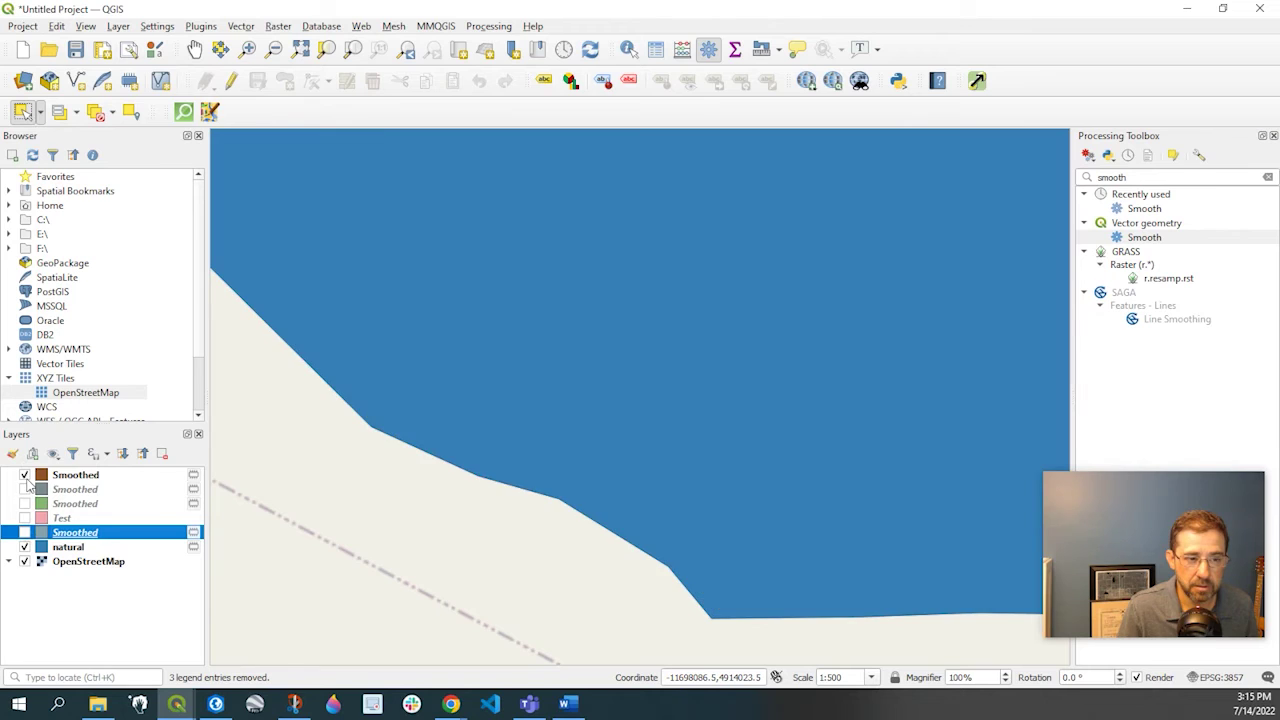
pyautogui.click(25, 475)
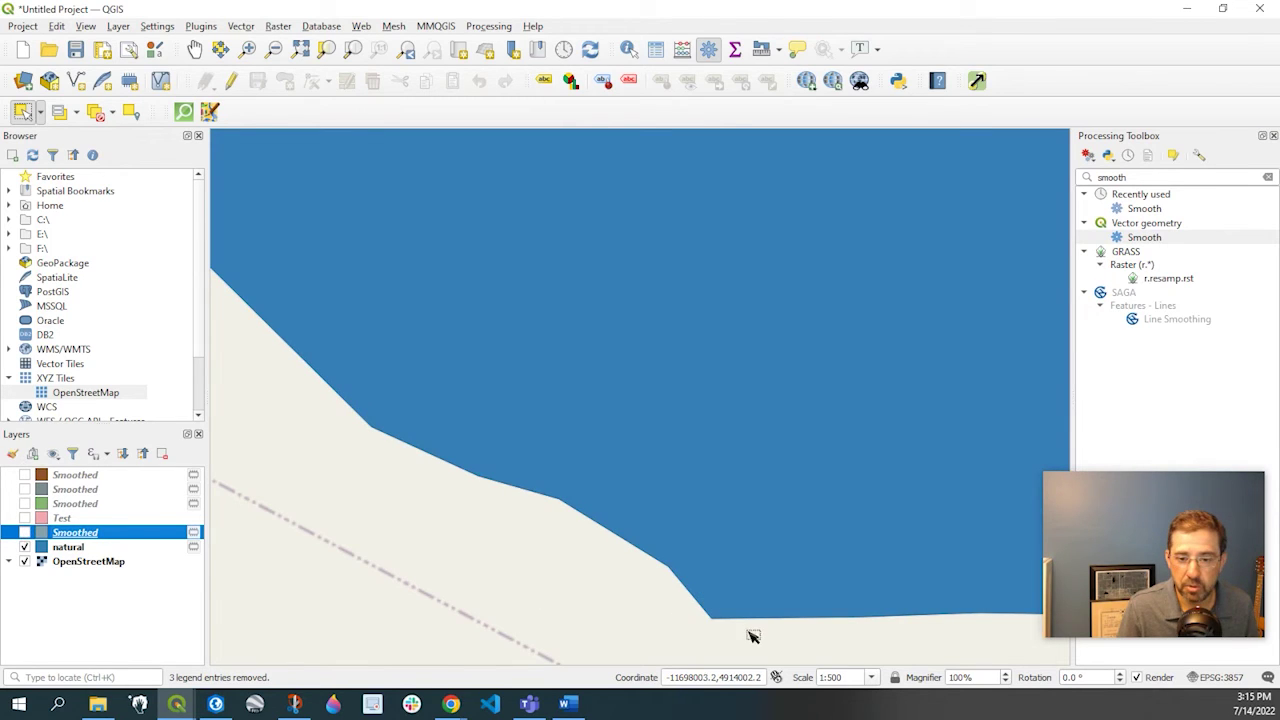
# Step: Show the smoothed reservoir over the original and compare them along the shoreline
pyautogui.click(25, 533)
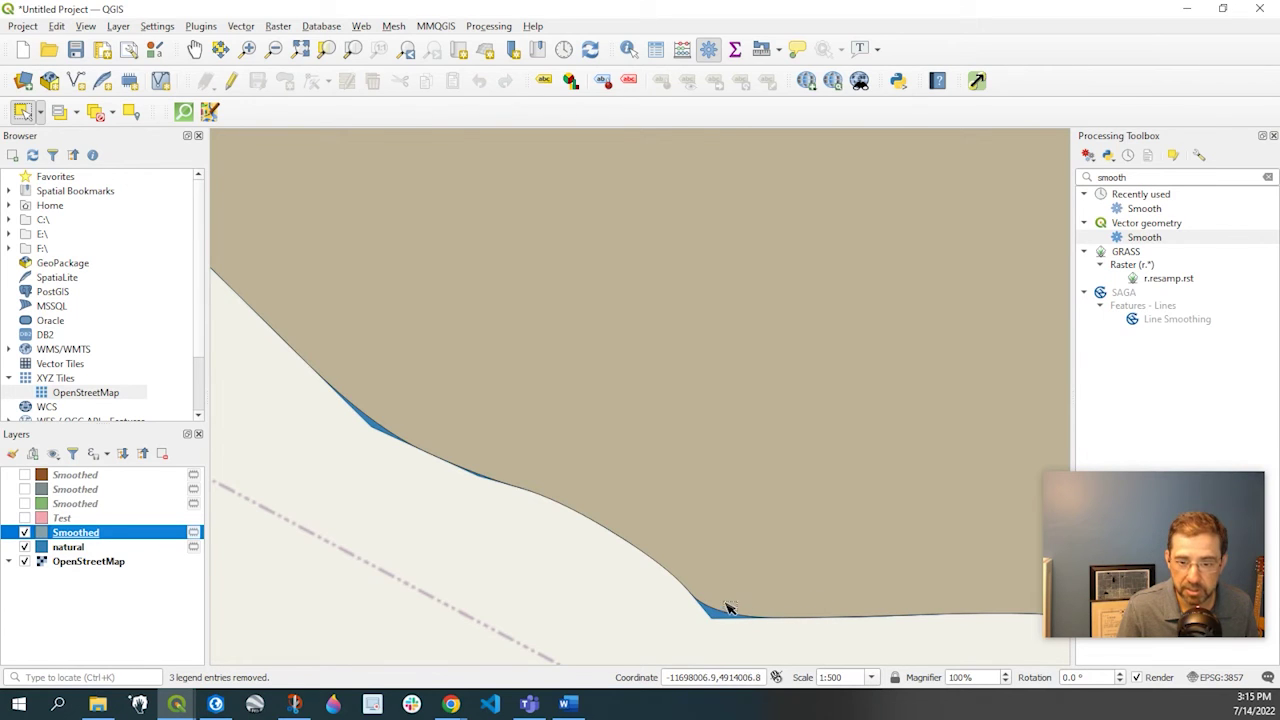
pyautogui.moveTo(434, 434); pyautogui.dragTo(820, 586)
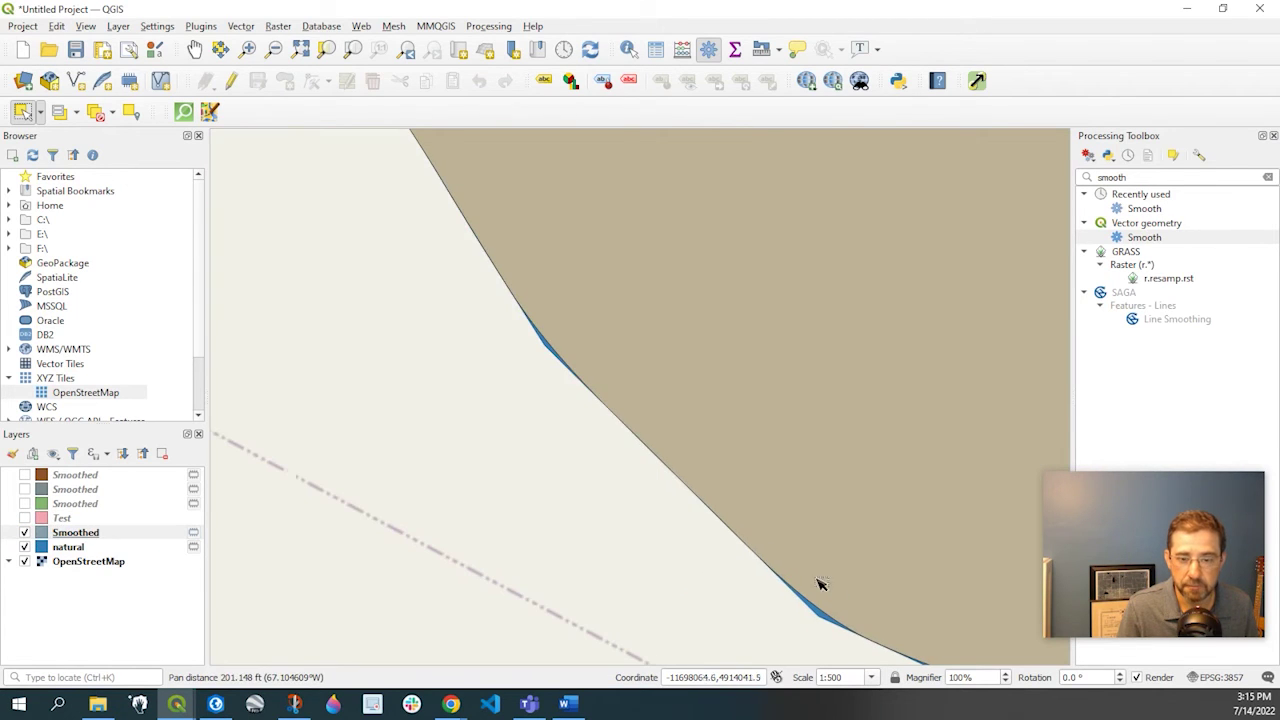
pyautogui.scroll(-2, 1000, 586)
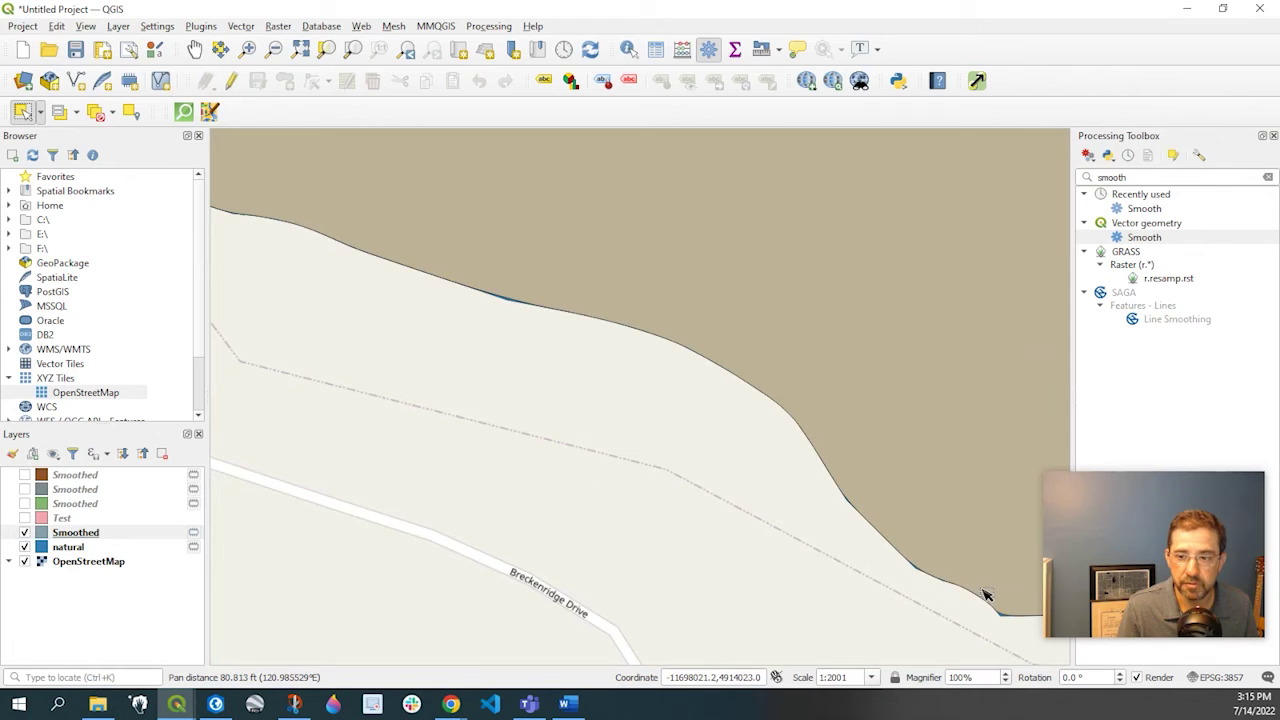
pyautogui.scroll(1, 614, 528)
pyautogui.scroll(-2, 703, 528)
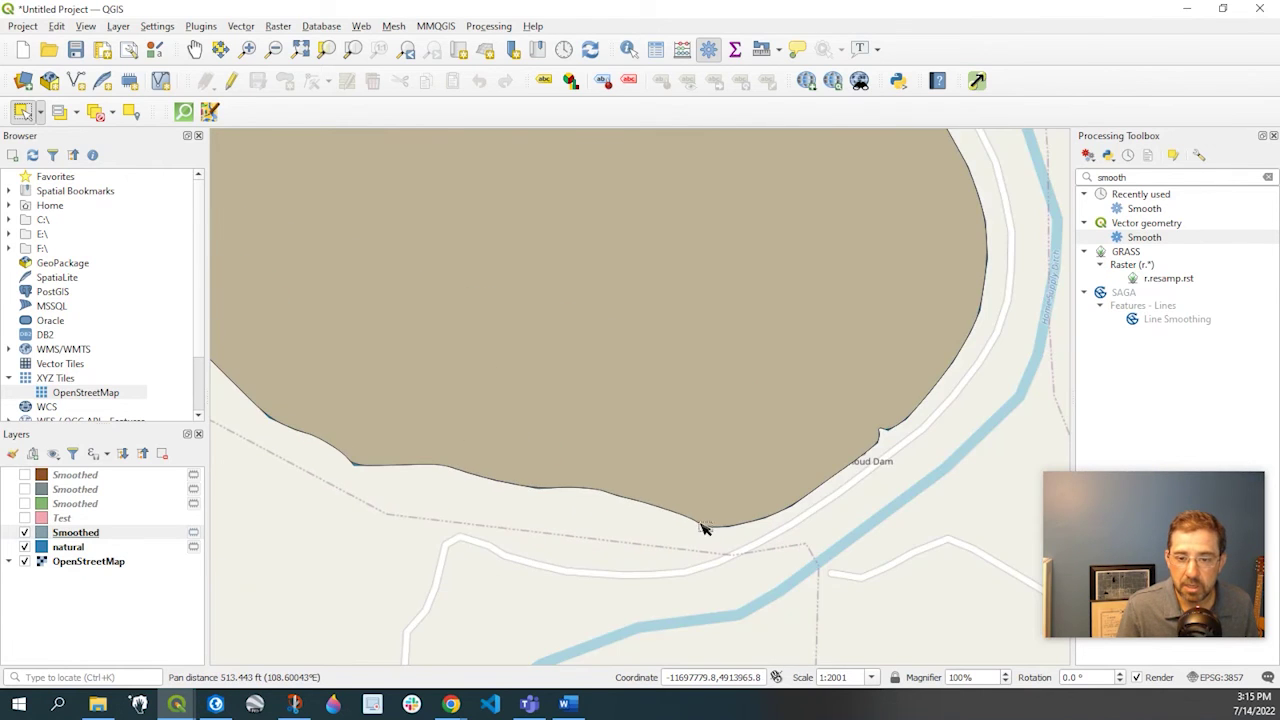
pyautogui.scroll(3, 722, 537)
pyautogui.scroll(-2, 694, 528)
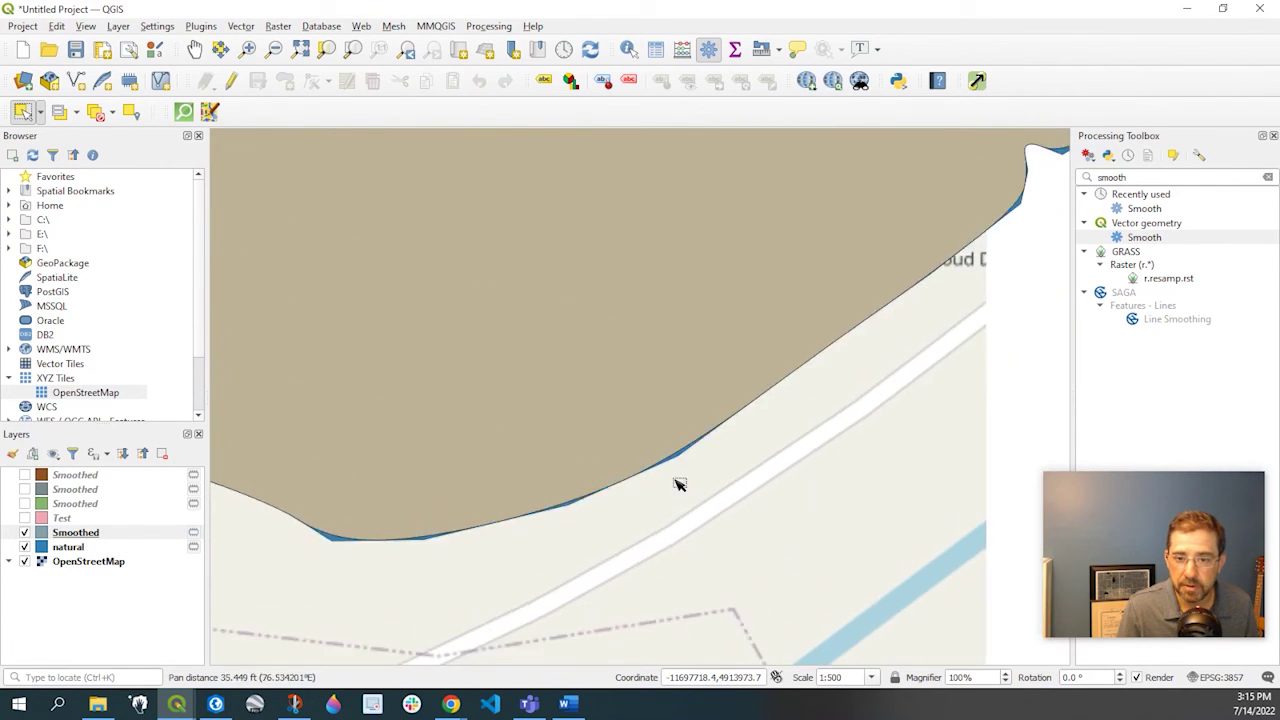
pyautogui.scroll(2, 677, 486)
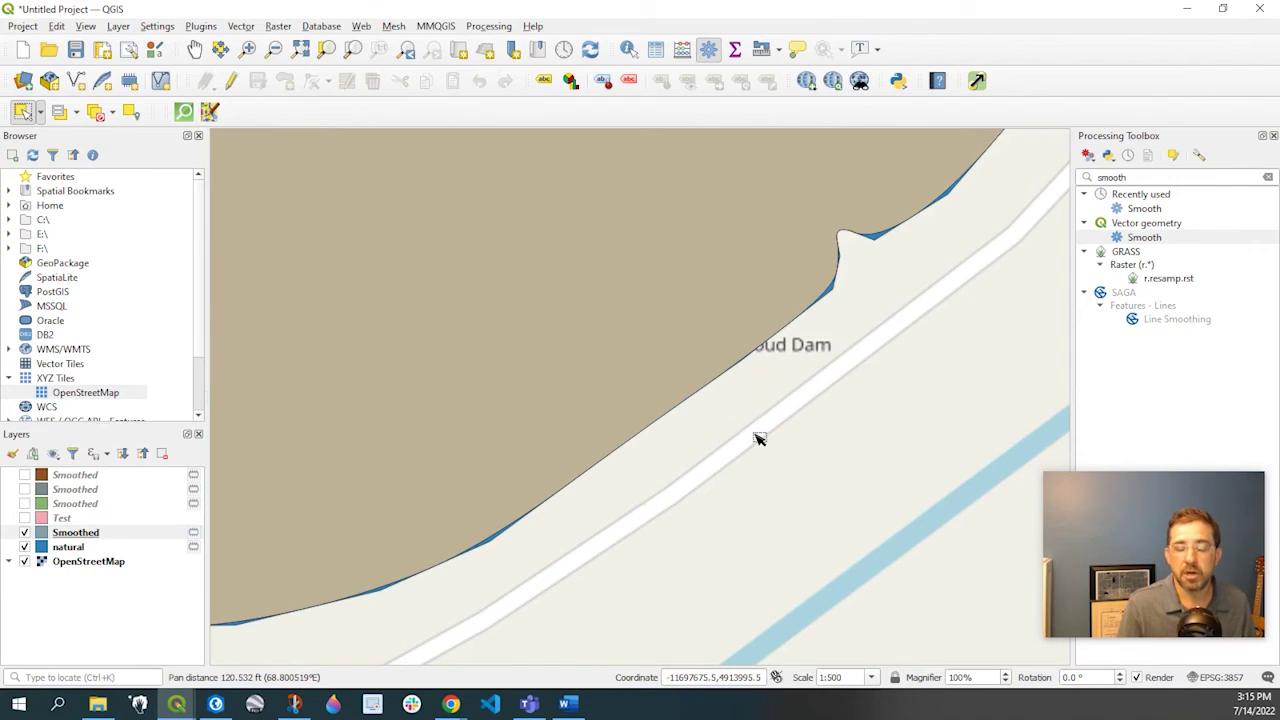